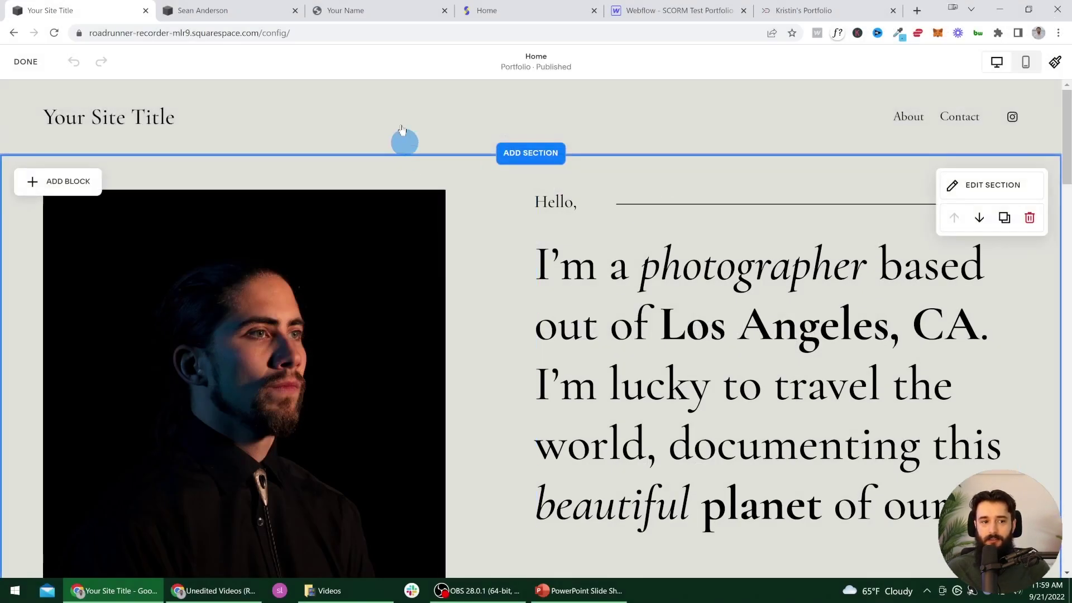
Step: Change 'photographer' in the intro heading to 'instructional designer', then bring up the site header settings
mouse_move(466, 101)
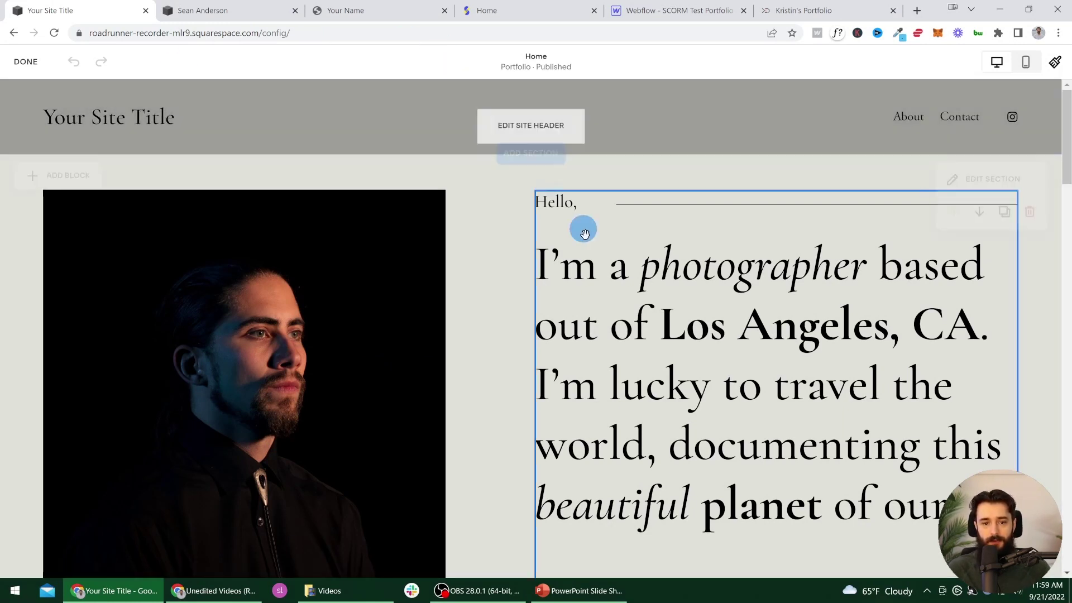
left_click(641, 270)
double_click(639, 272)
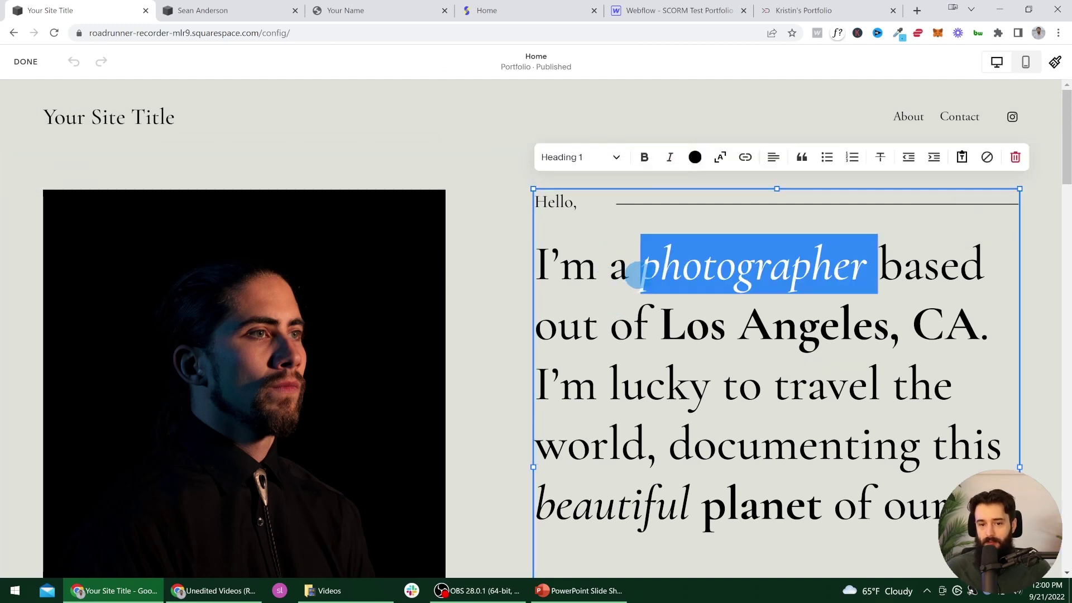
left_click(631, 271)
double_click(650, 273)
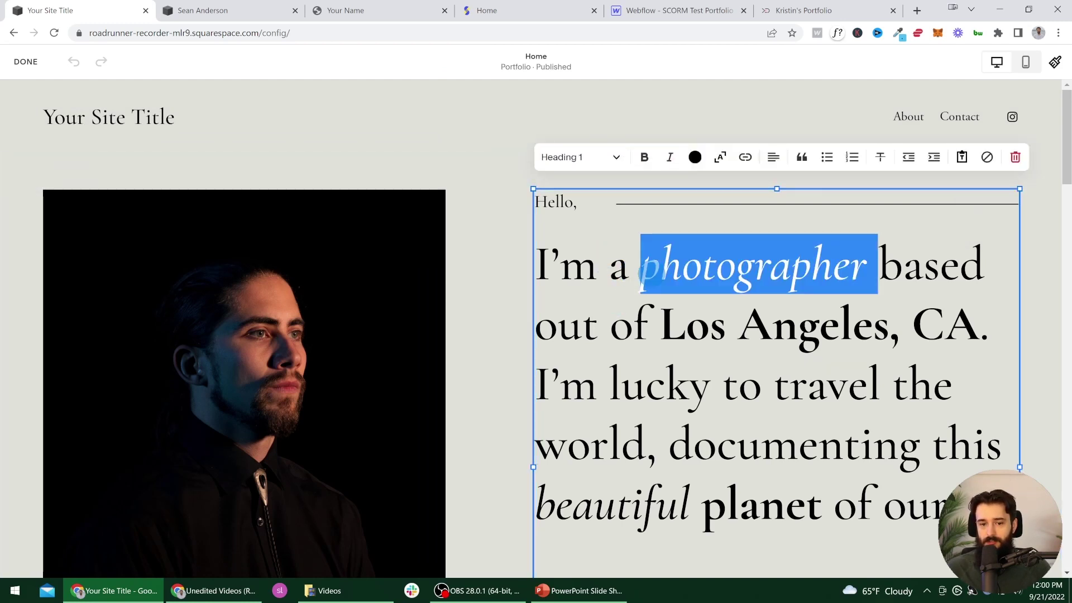
type("instructional desi")
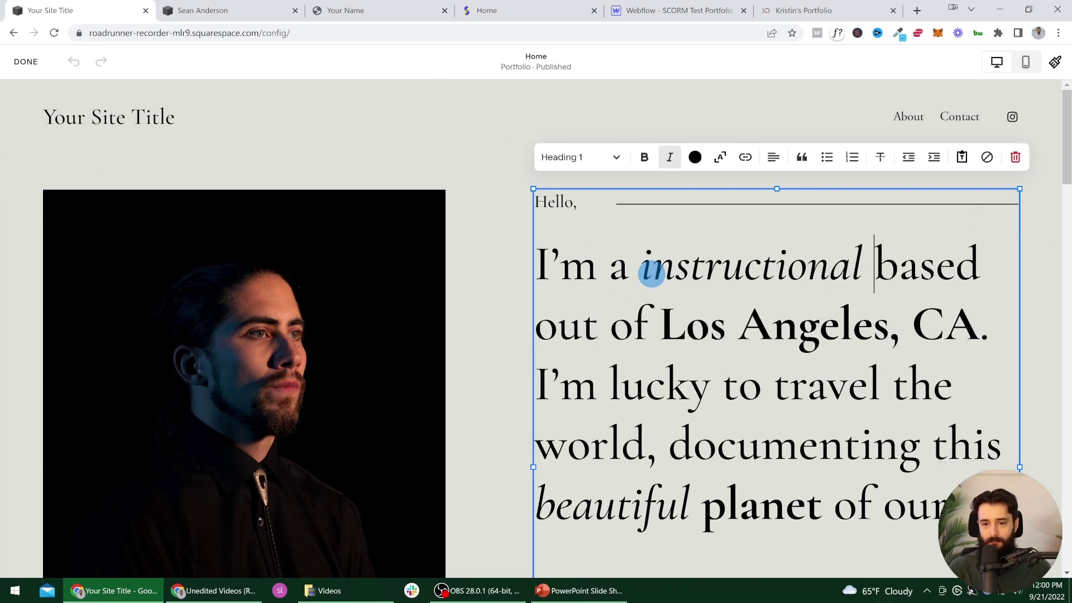
type("gner based out of Los A")
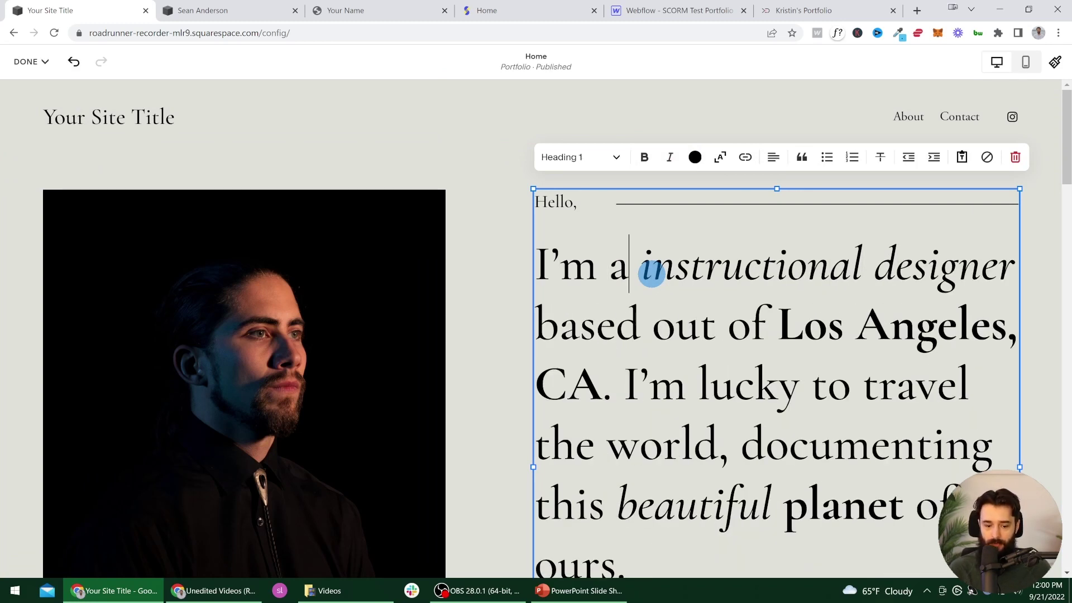
type("n")
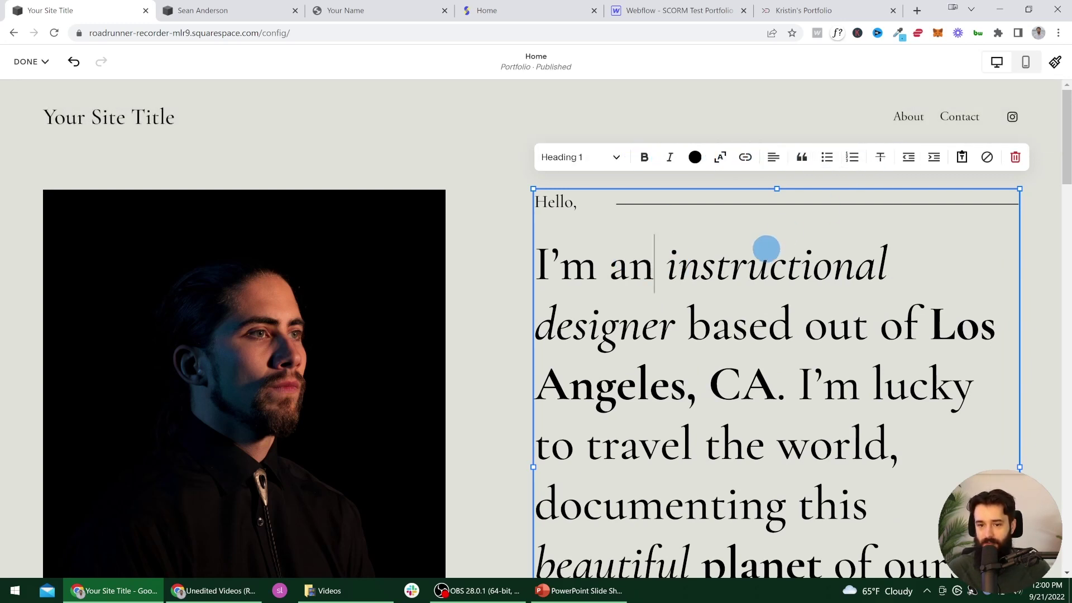
triple_click(766, 260)
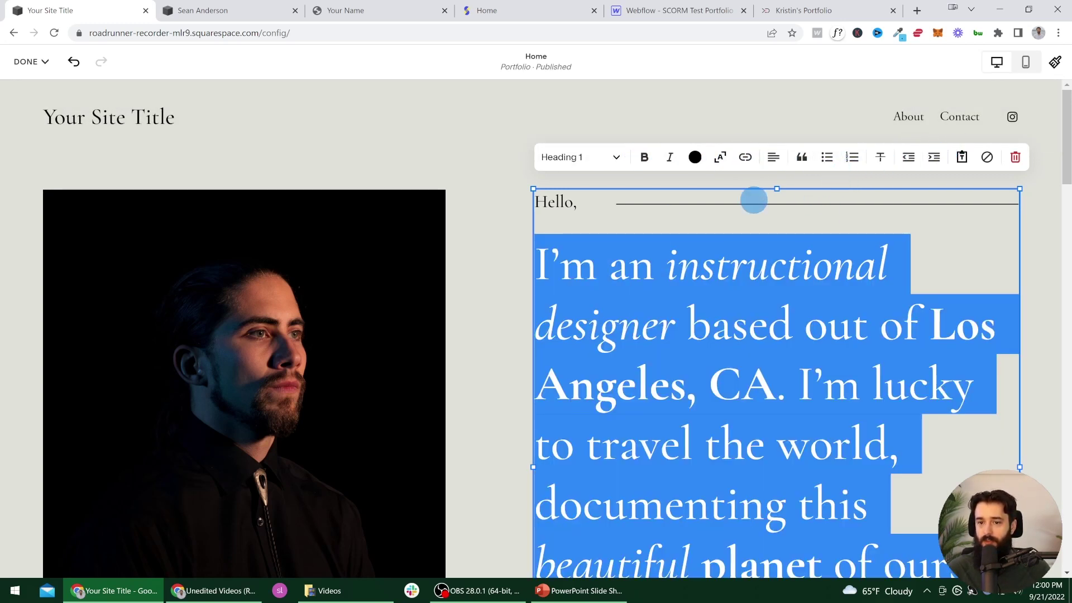
left_click(496, 137)
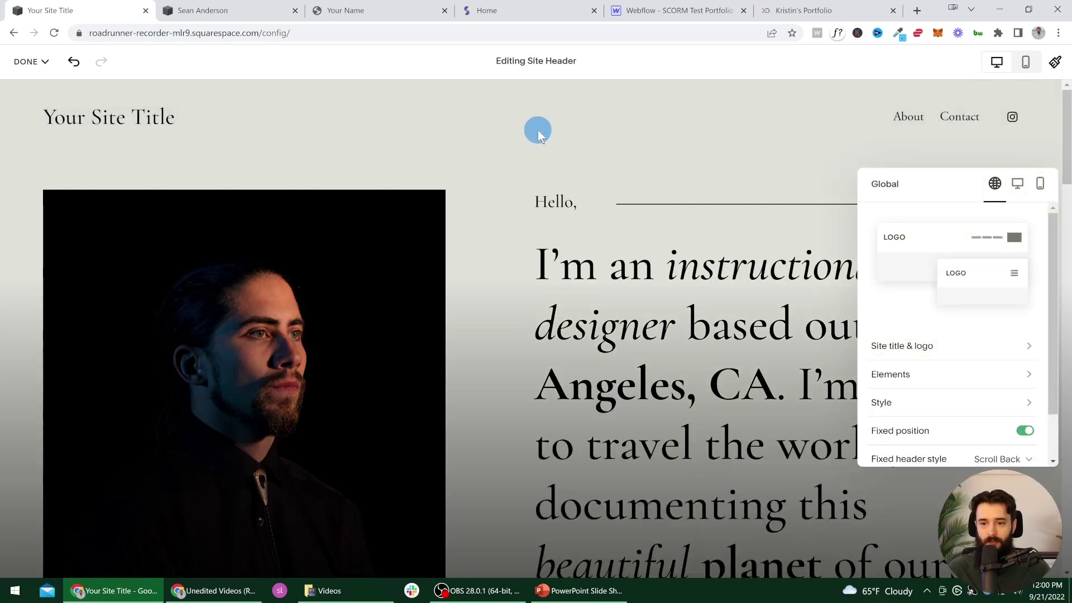
Step: Review the site header's Site title & logo settings, then leave header editing
key("Escape")
left_click(538, 125)
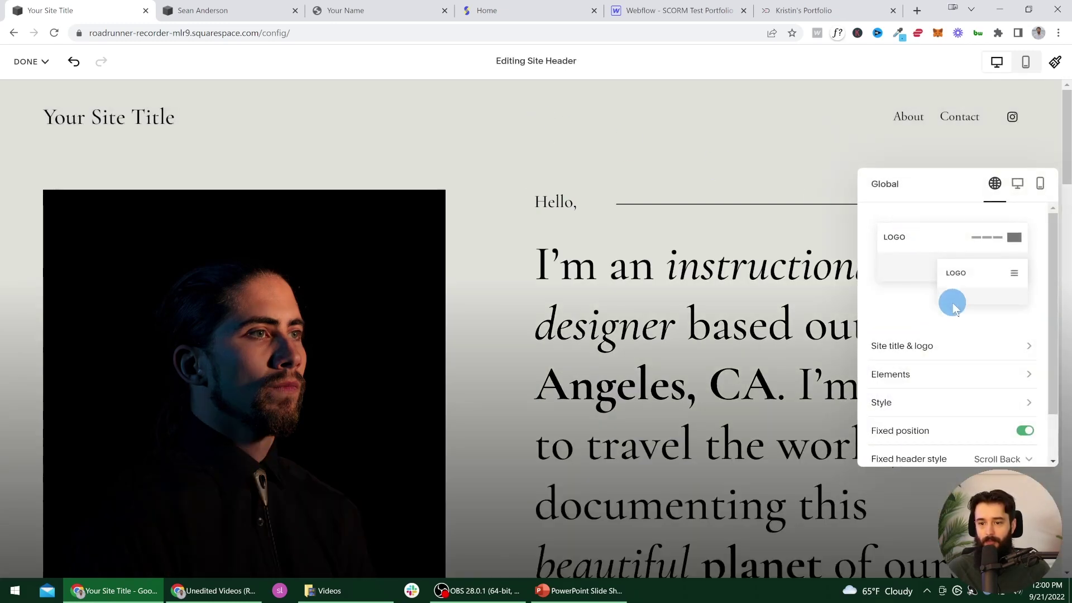
left_click(957, 354)
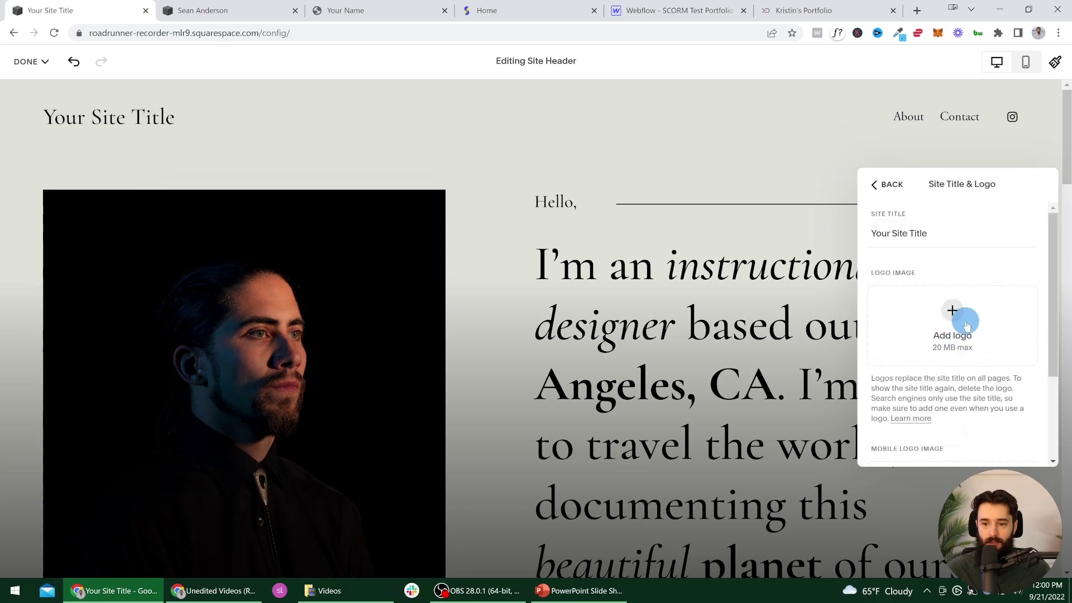
left_click(875, 184)
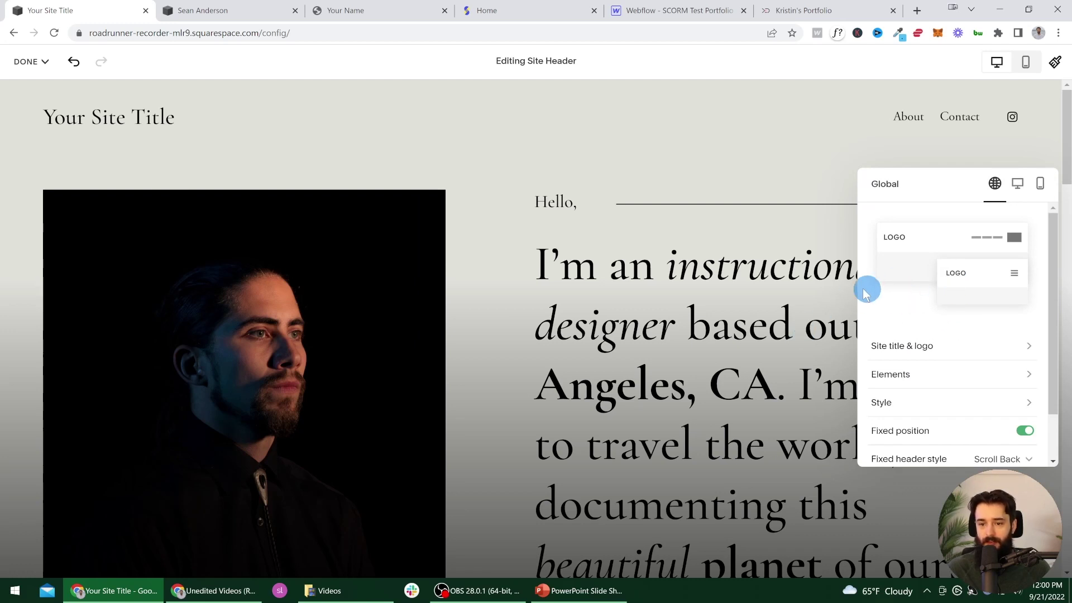
left_click(748, 293)
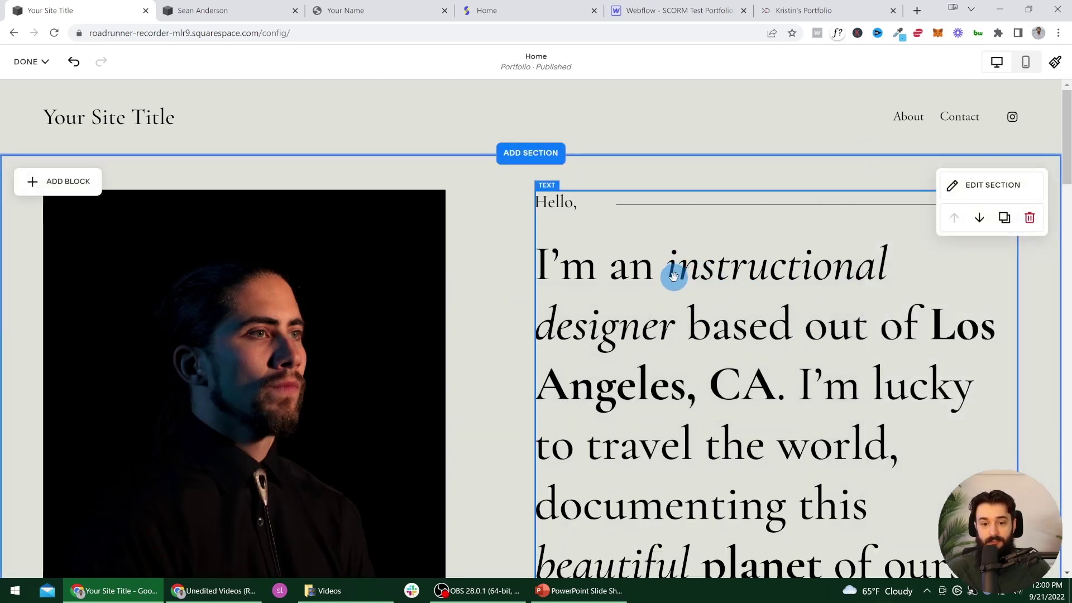
Step: Try the intro section at Medium and Large height, then settle on Small
left_click(969, 191)
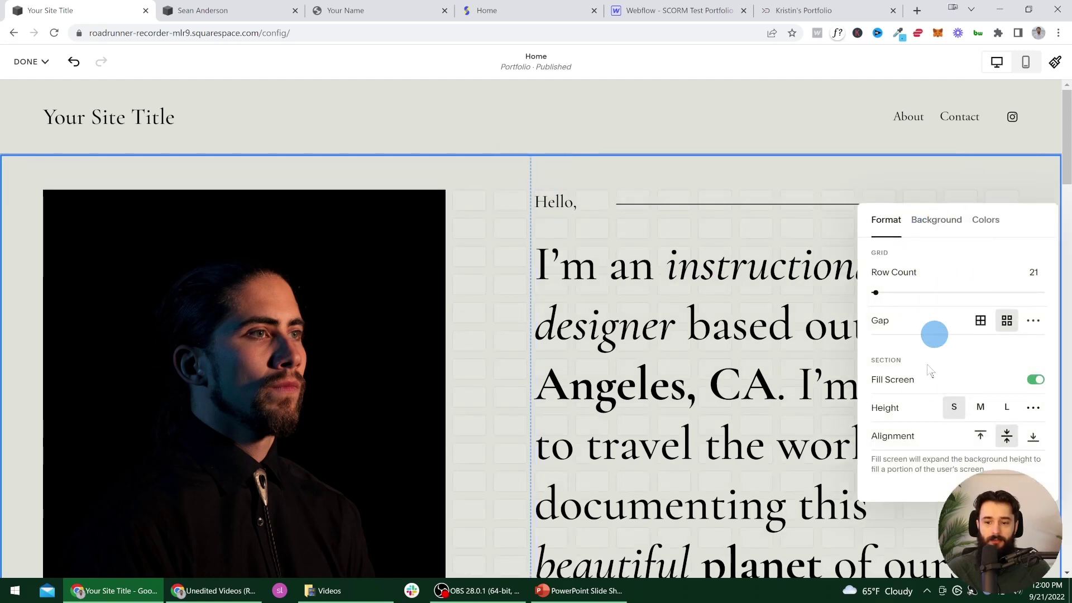
left_click(981, 410)
left_click(1006, 407)
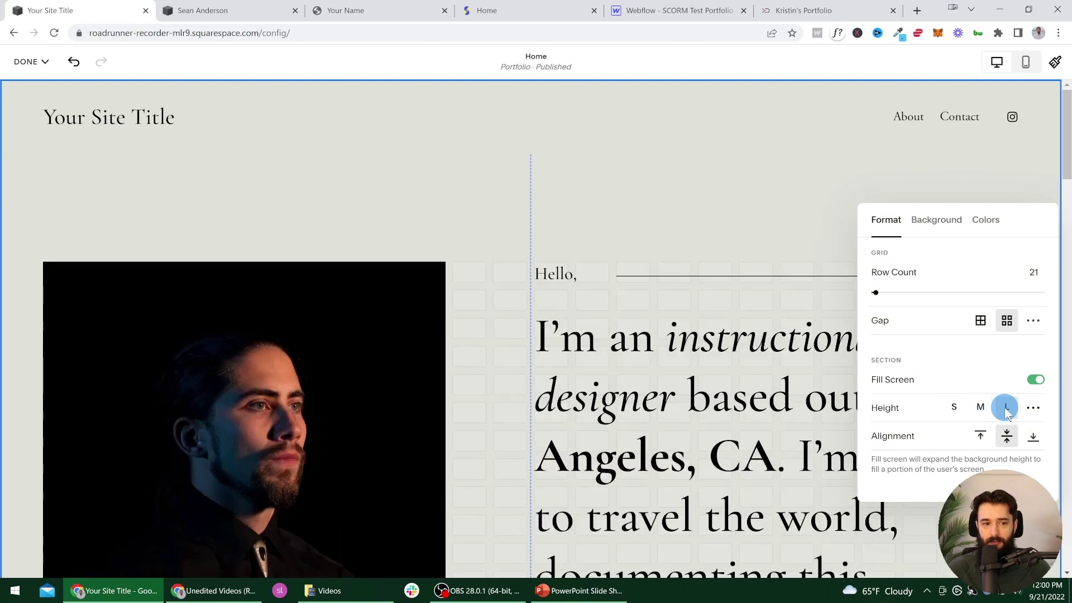
left_click(961, 408)
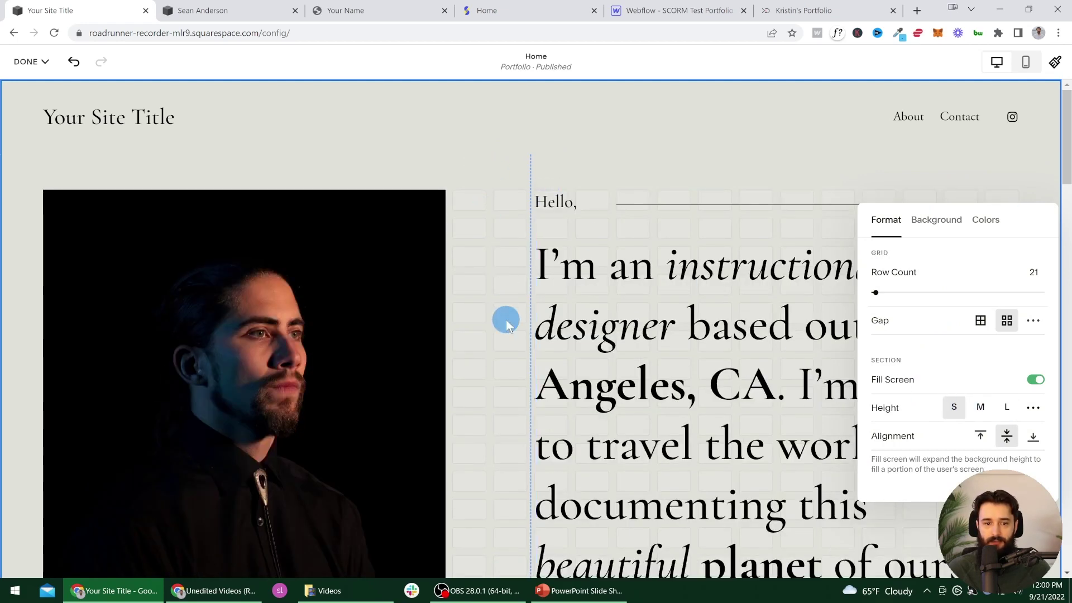
left_click(508, 325)
left_click(555, 299)
scroll(586, 277, "down", 6)
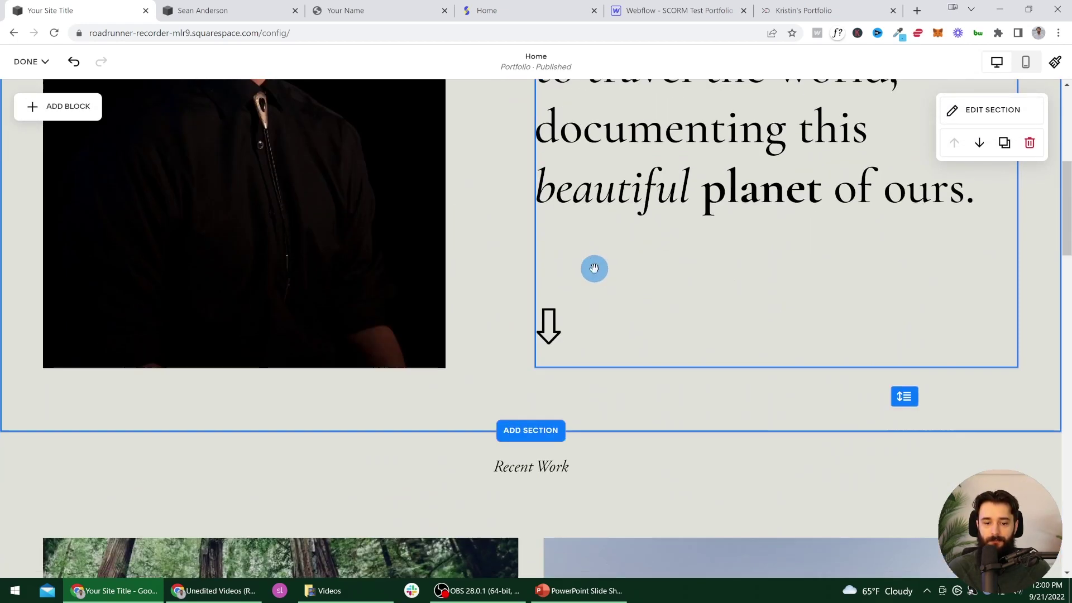
scroll(595, 268, "down", 5)
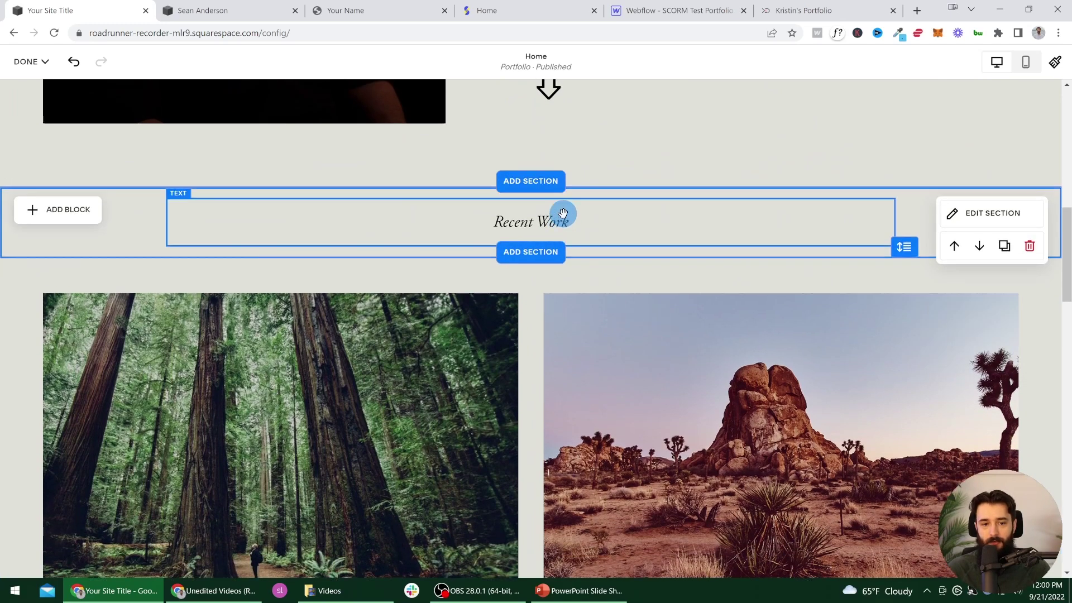
scroll(537, 326, "up", 1)
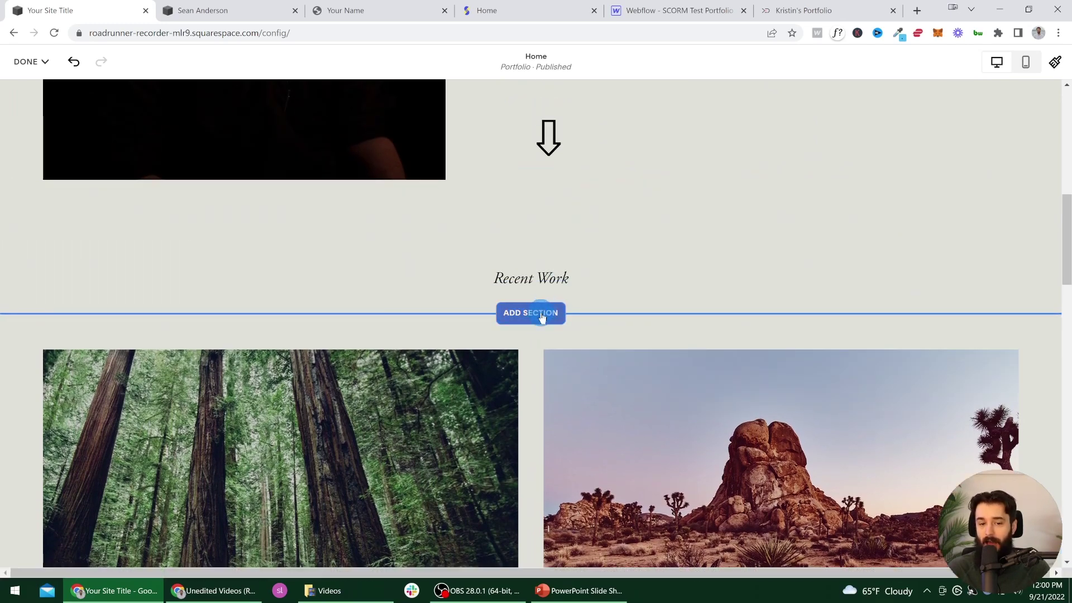
Step: Add a slideshow layout from the Portfolios section options below Recent Work
left_click(540, 317)
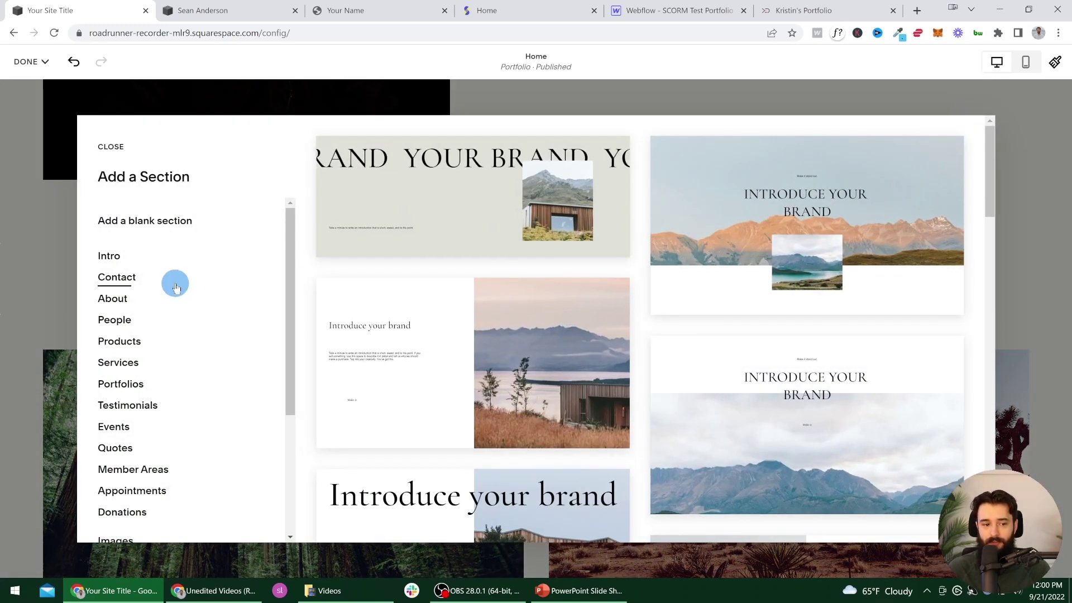
scroll(176, 296, "down", 1)
scroll(176, 304, "down", 1)
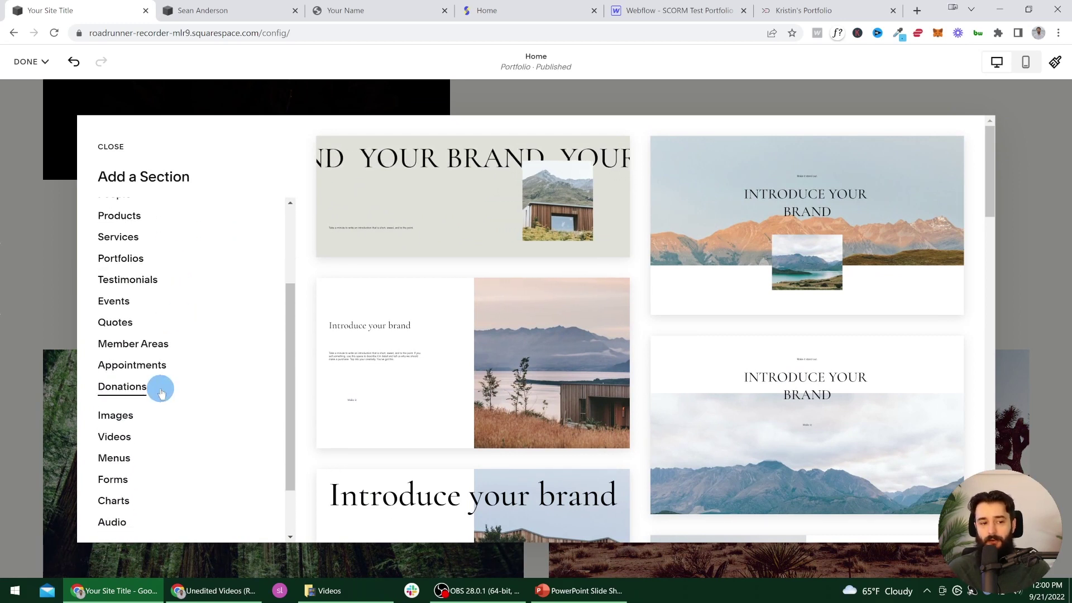
left_click(141, 258)
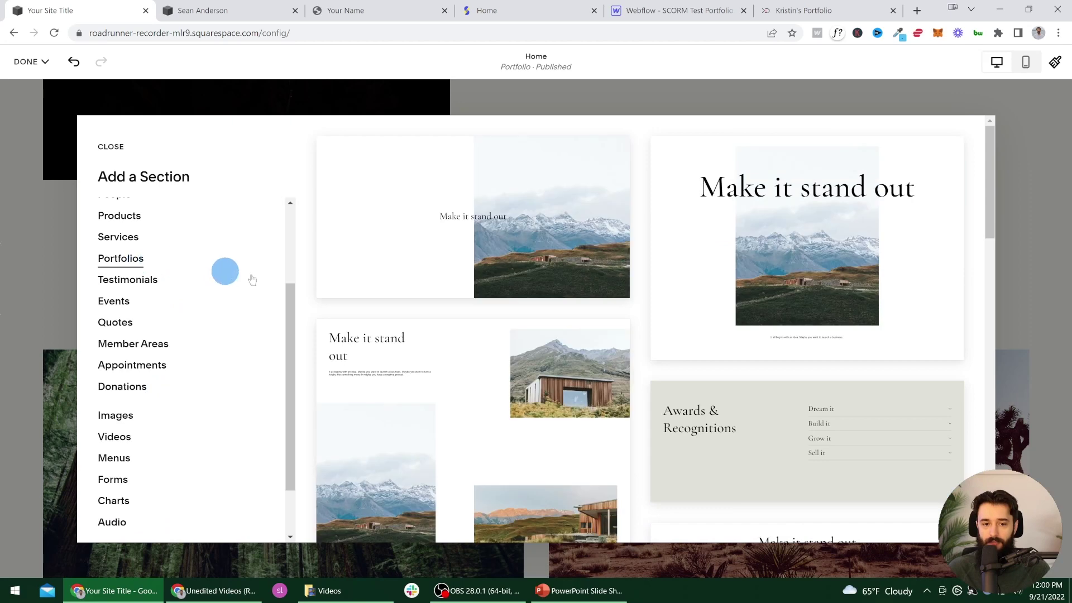
scroll(628, 247, "down", 8)
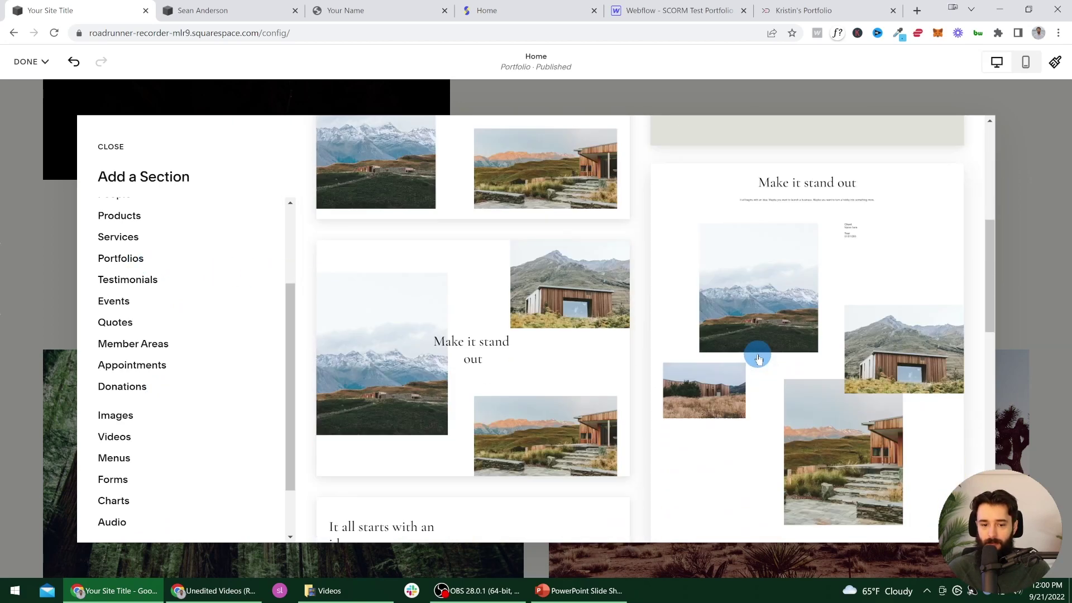
scroll(705, 368, "down", 6)
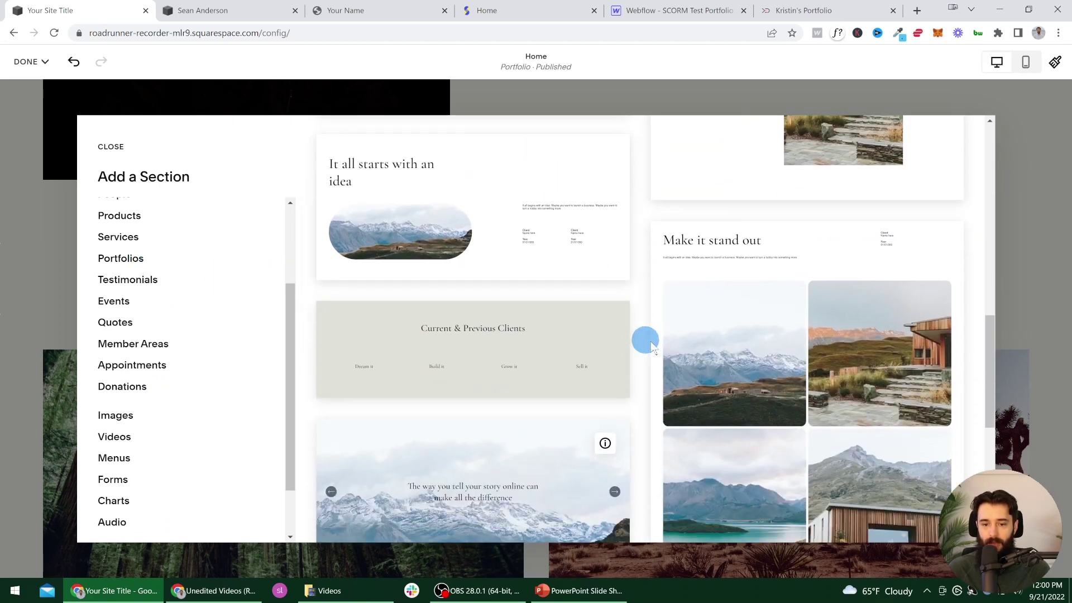
scroll(590, 360, "down", 1)
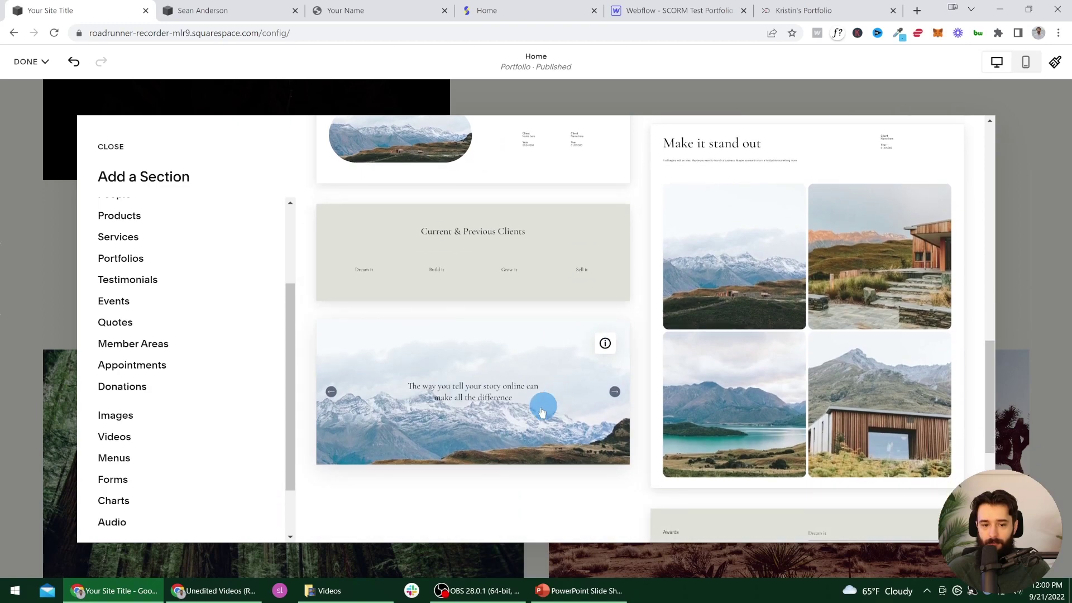
left_click(478, 388)
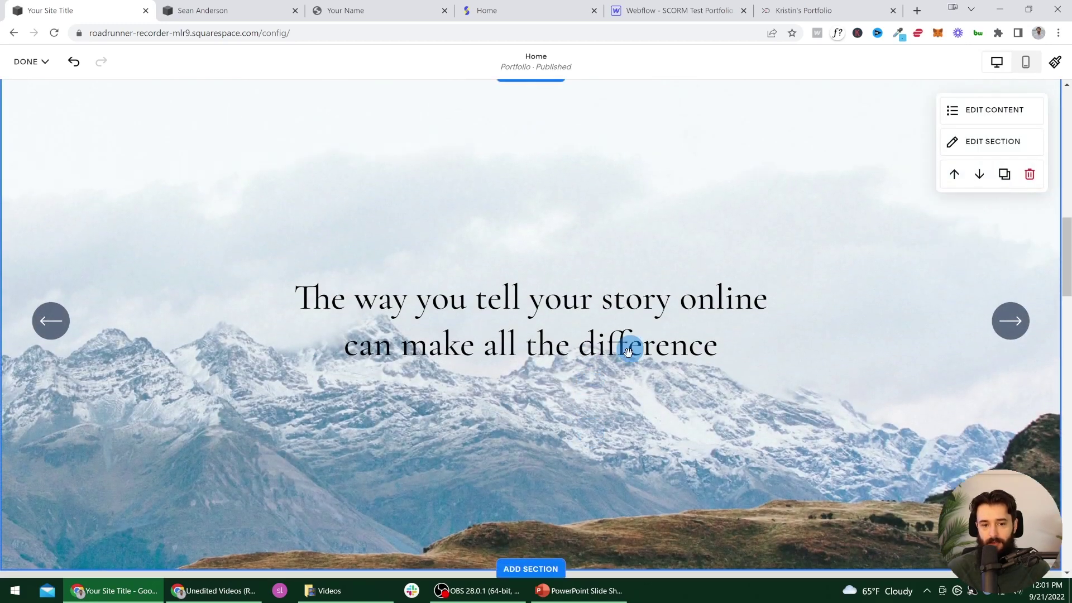
Step: Check the slideshow's list of items in its content settings
left_click(993, 110)
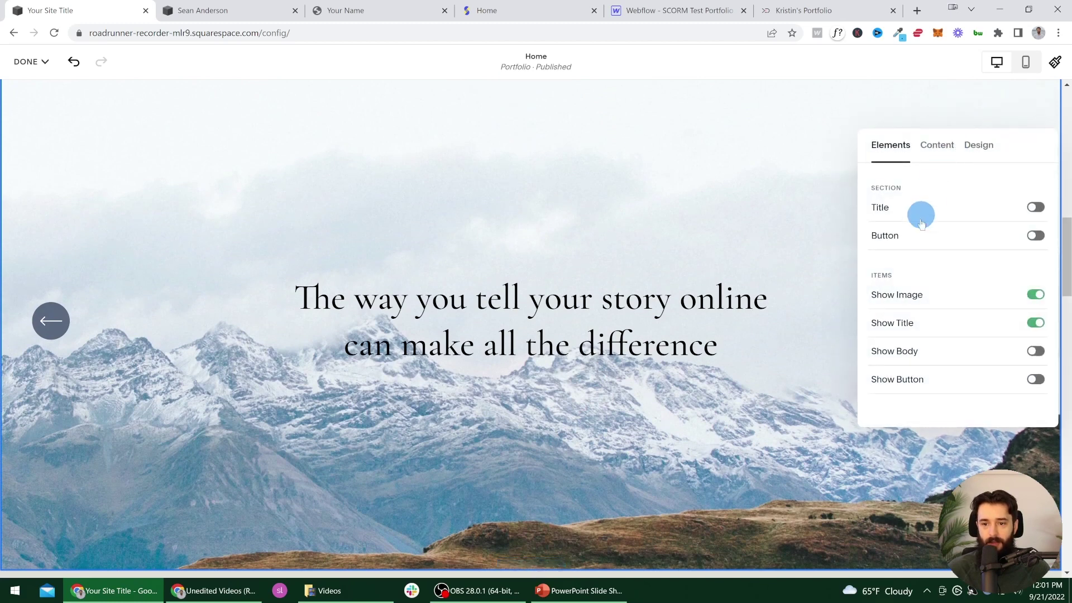
left_click(937, 146)
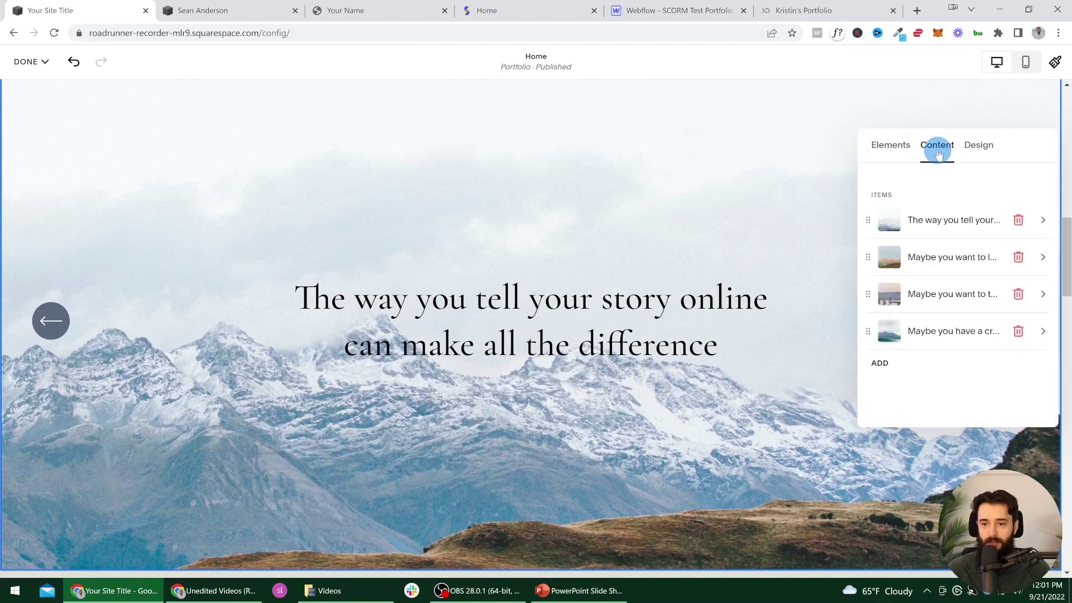
left_click(702, 377)
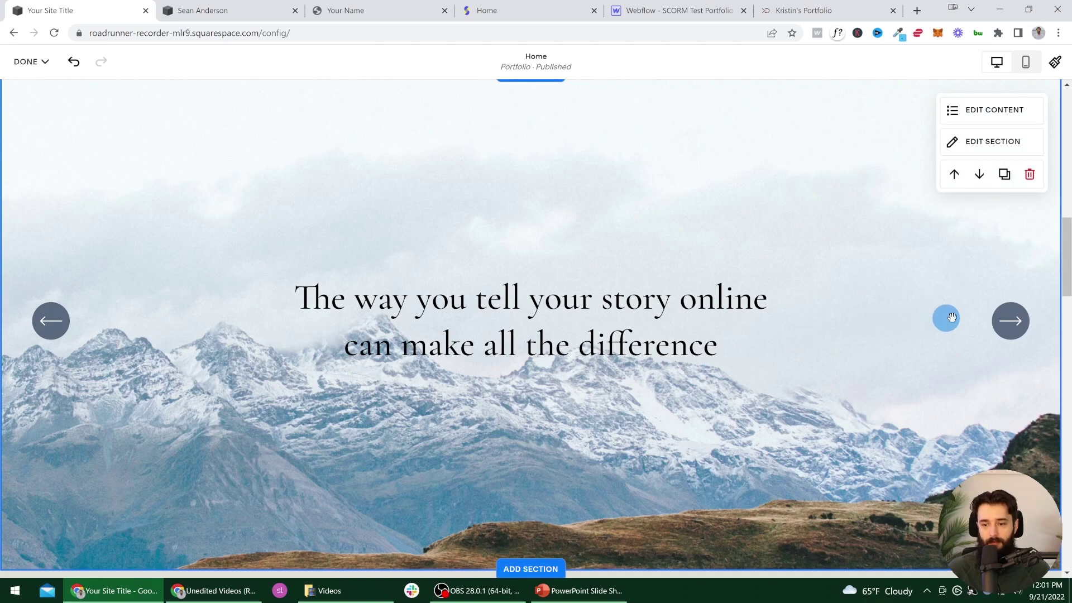
Step: Advance the hero slideshow two slides and scroll down to the project grid
left_click(1006, 327)
left_click(1007, 328)
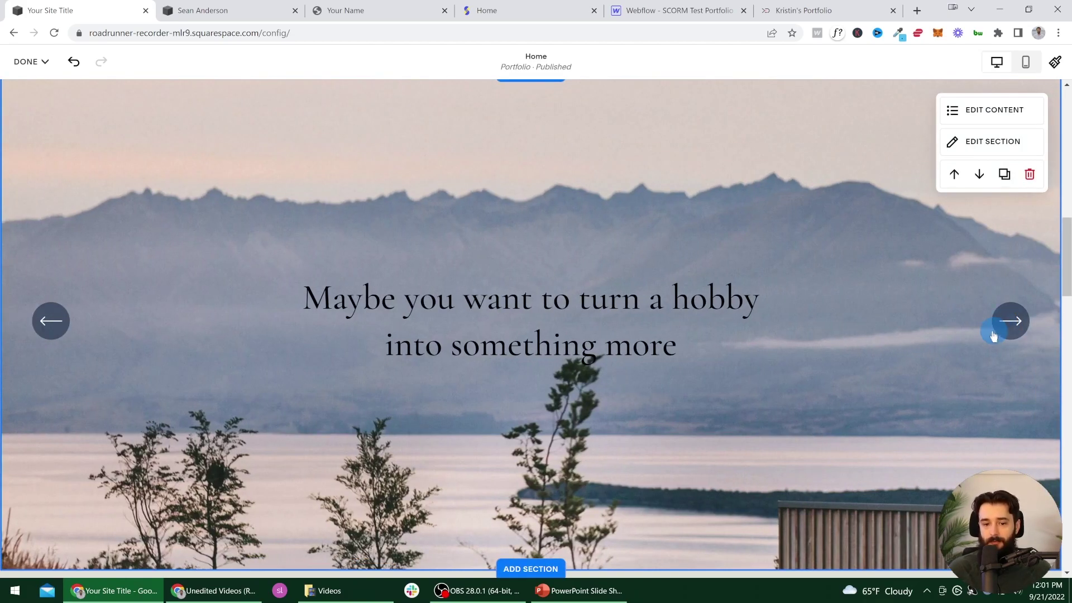
scroll(938, 333, "down", 5)
scroll(635, 423, "down", 2)
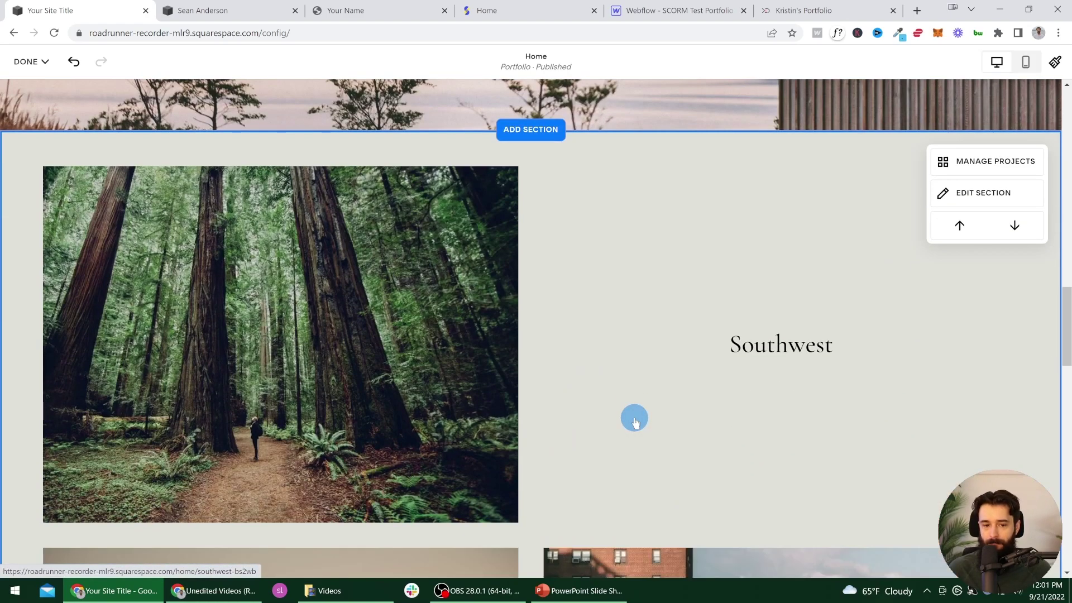
scroll(407, 413, "down", 1)
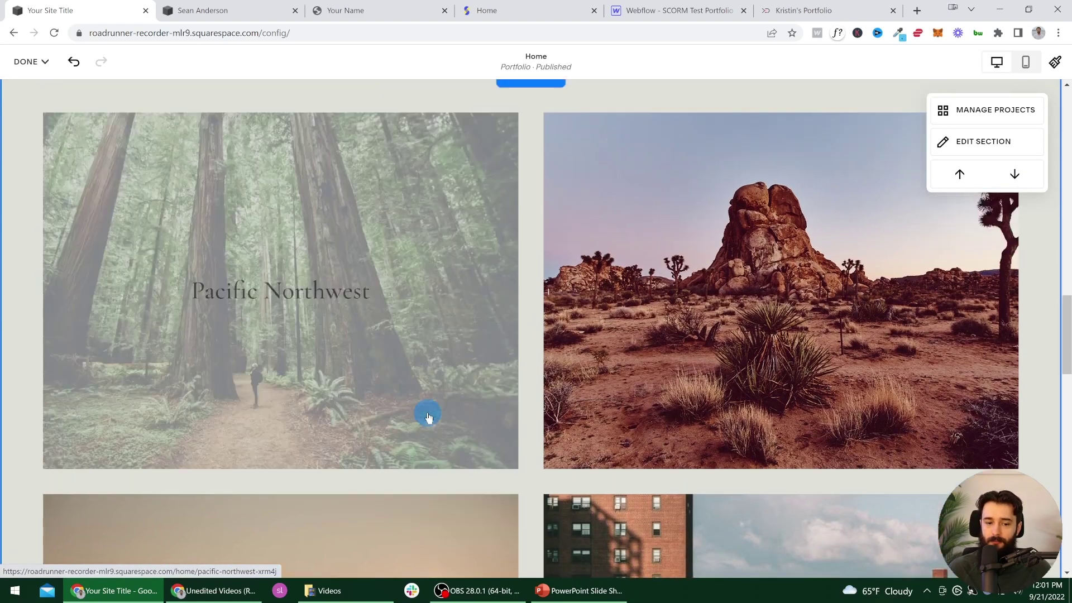
scroll(428, 417, "up", 1)
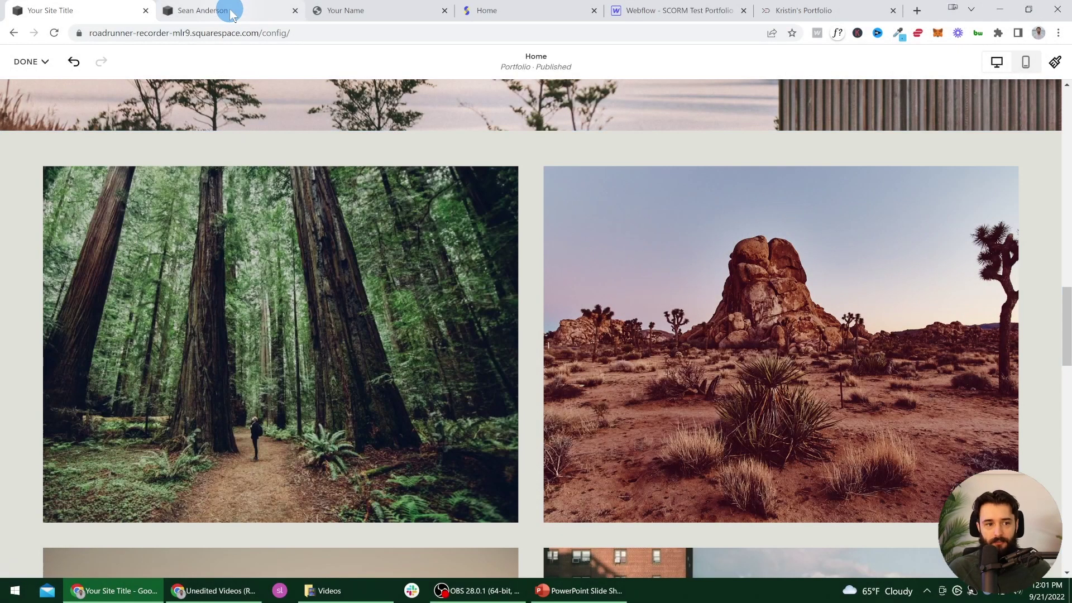
Step: Switch to the example portfolio site and scroll through its home page
left_click(232, 13)
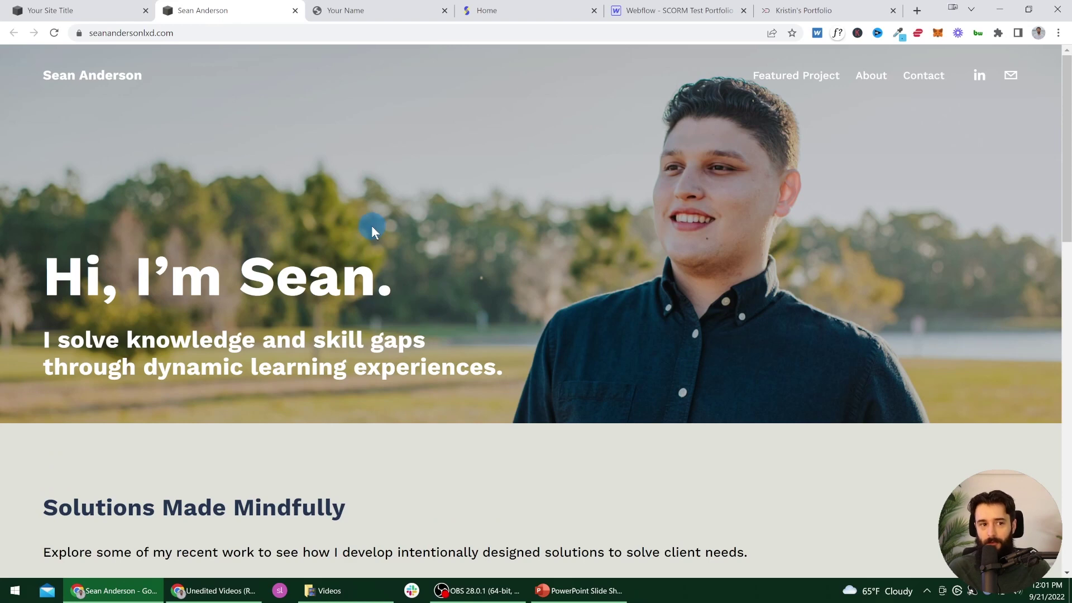
scroll(370, 225, "down", 5)
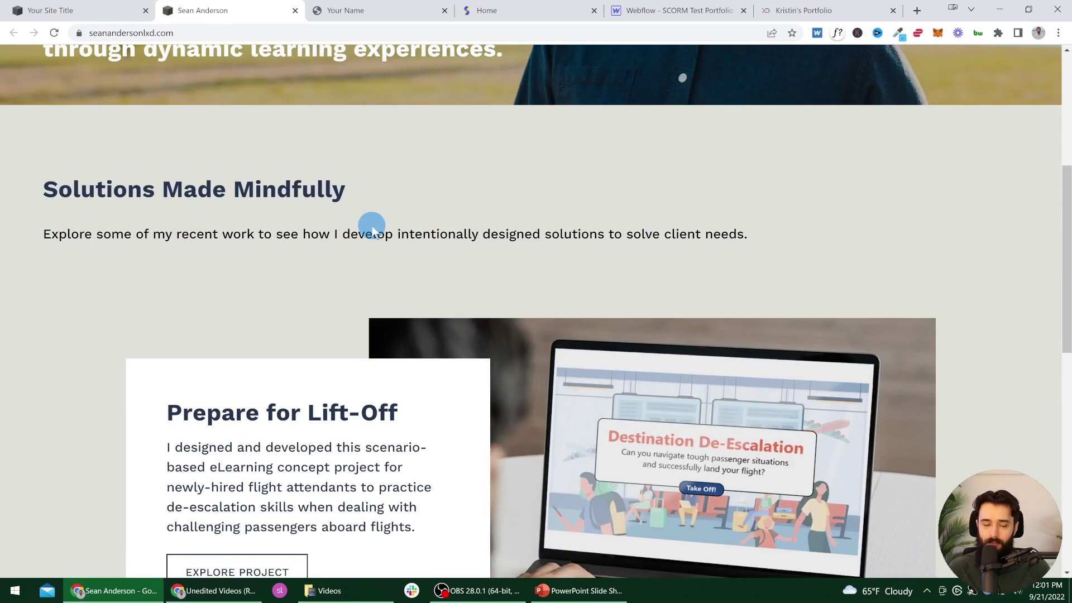
scroll(482, 228, "down", 10)
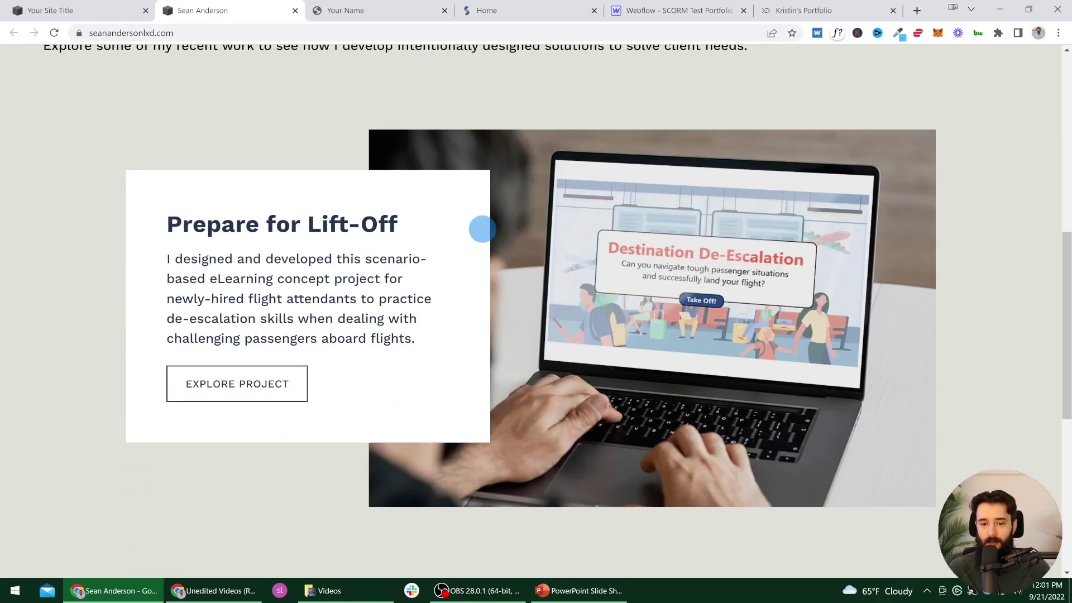
scroll(482, 229, "up", 15)
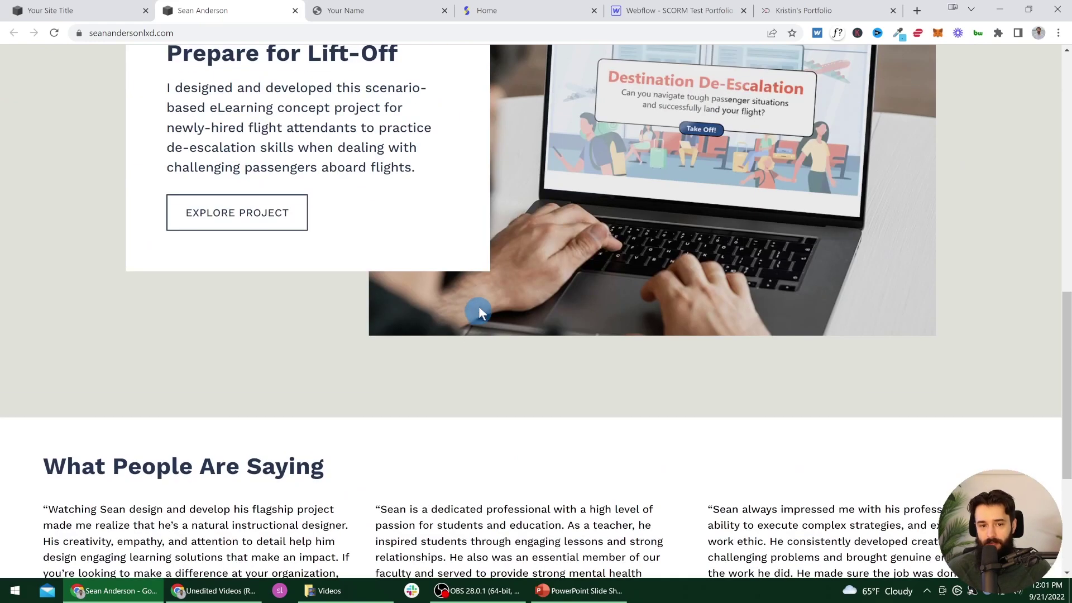
scroll(478, 304, "down", 5)
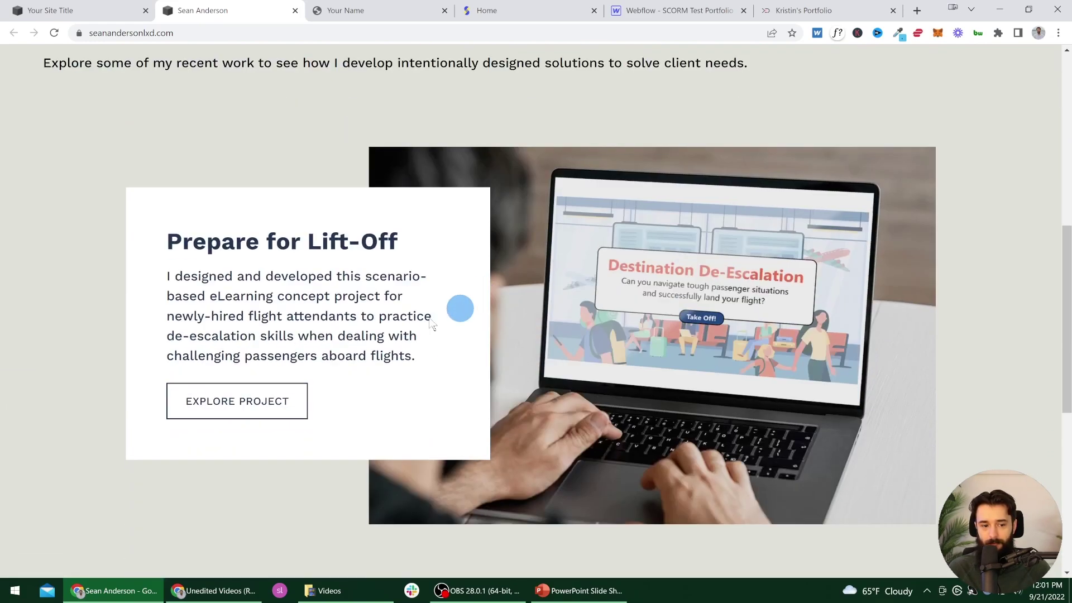
Step: Open the Destination De-Escalation project, scroll its case study, and return to the home page
left_click(228, 401)
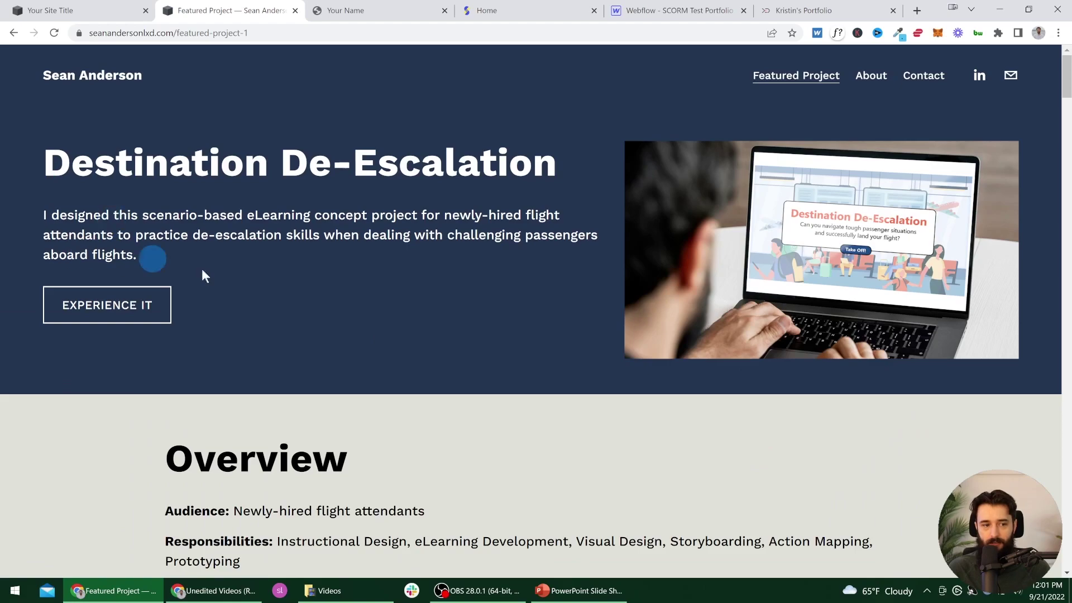
scroll(240, 266, "down", 1)
scroll(240, 266, "down", 20)
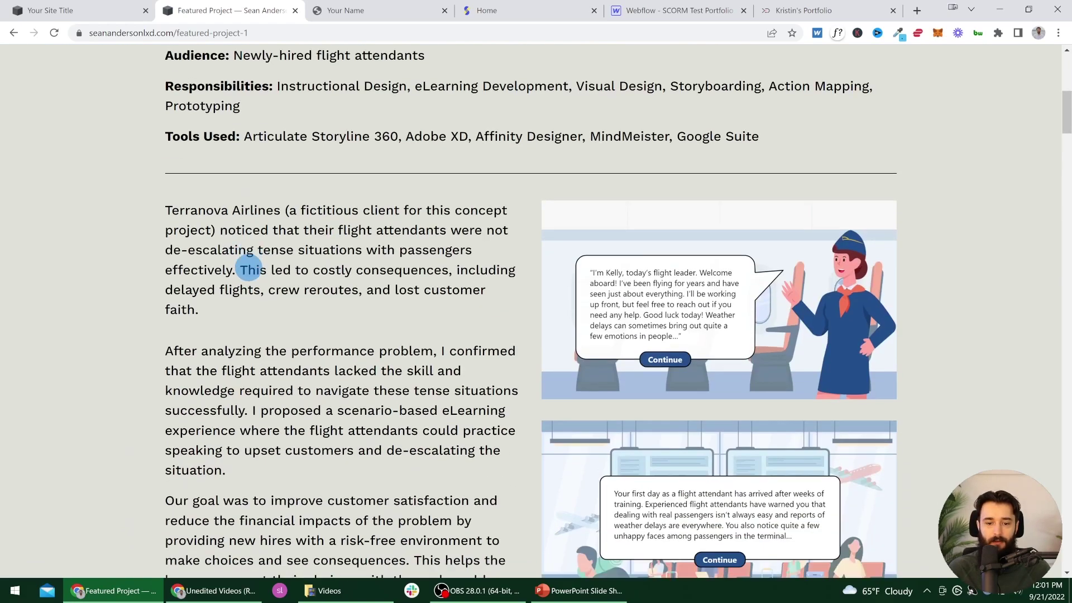
scroll(253, 273, "down", 13)
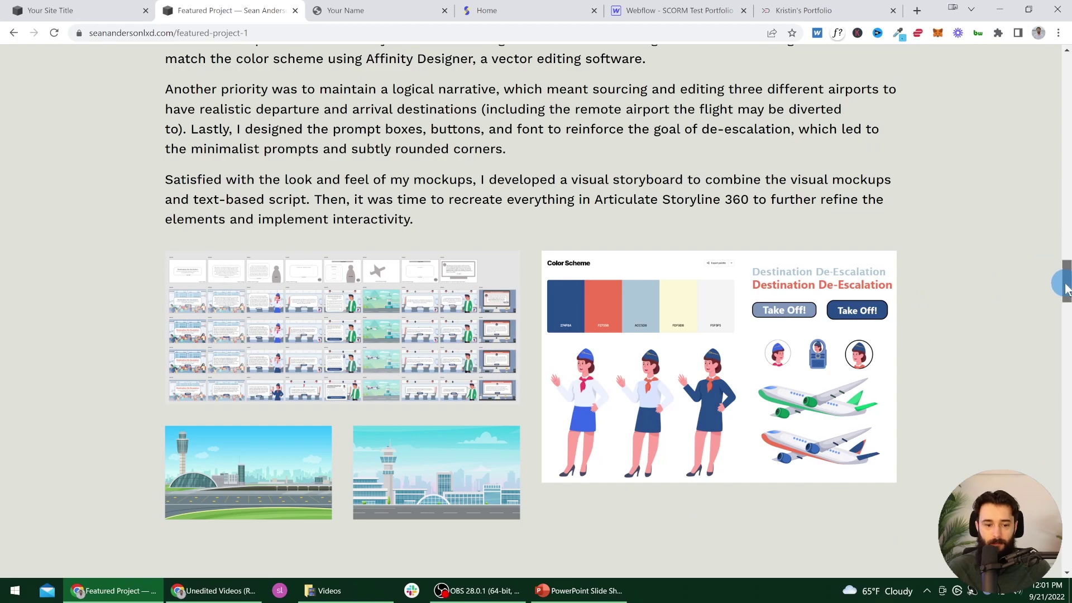
left_click_drag(1064, 288, 1060, 56)
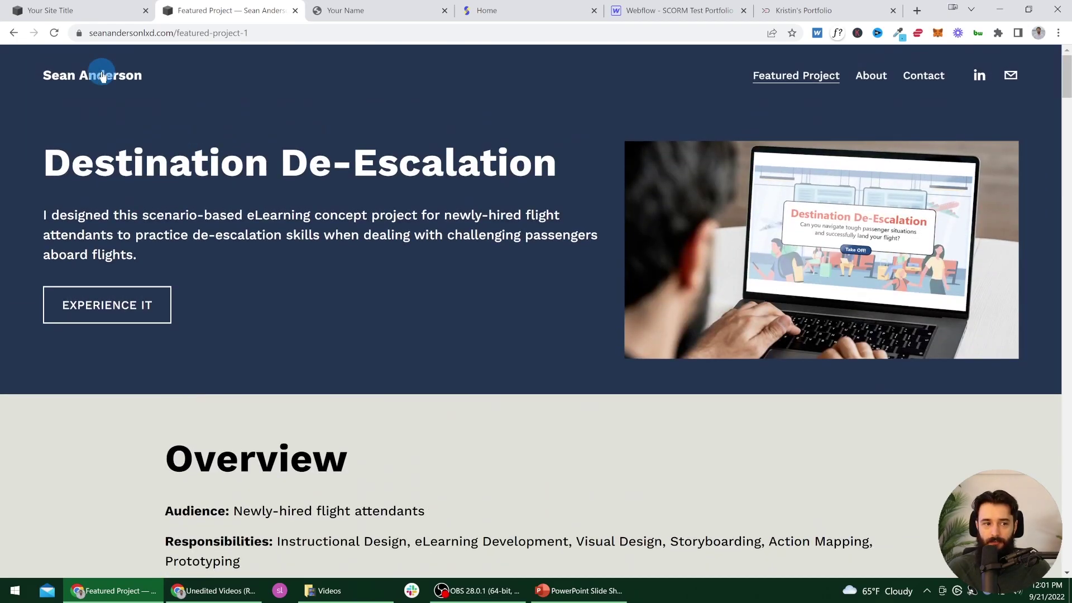
left_click(102, 77)
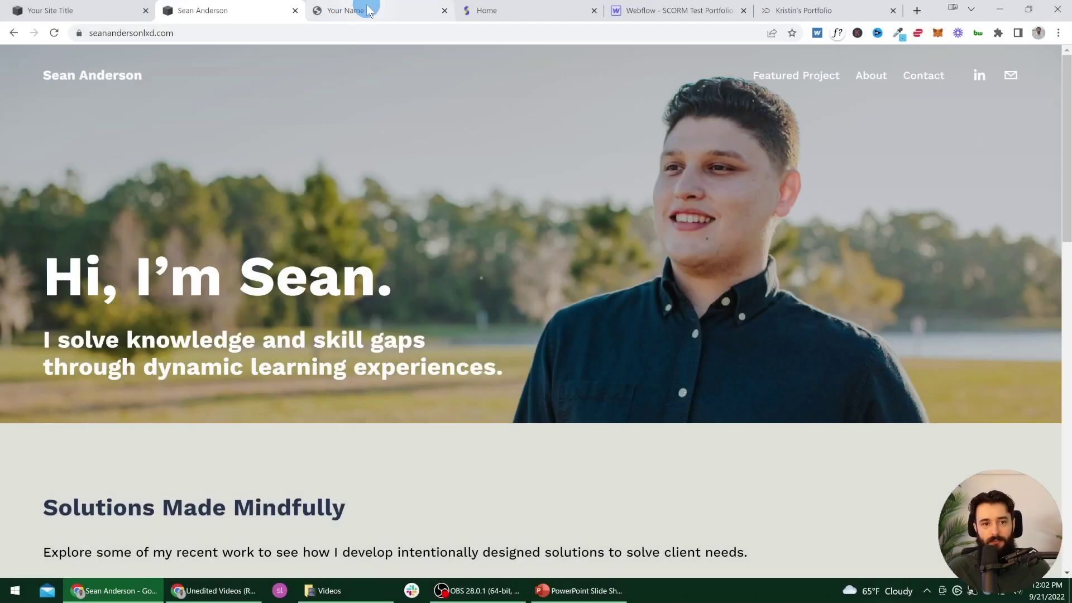
Step: Replace the [Name] placeholder in the portfolio heading with a first name
left_click(357, 11)
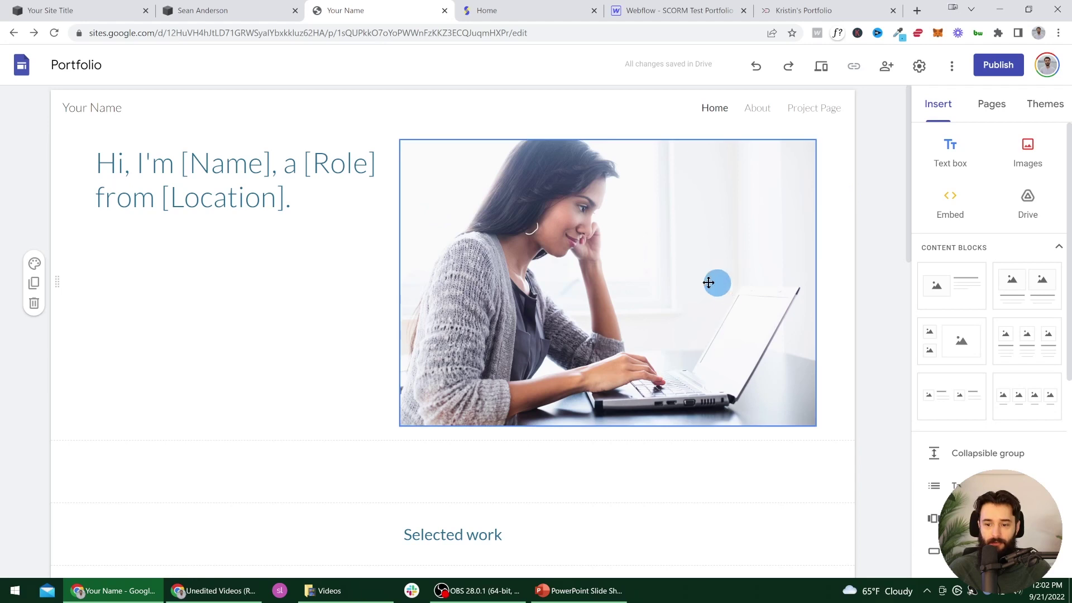
left_click(269, 191)
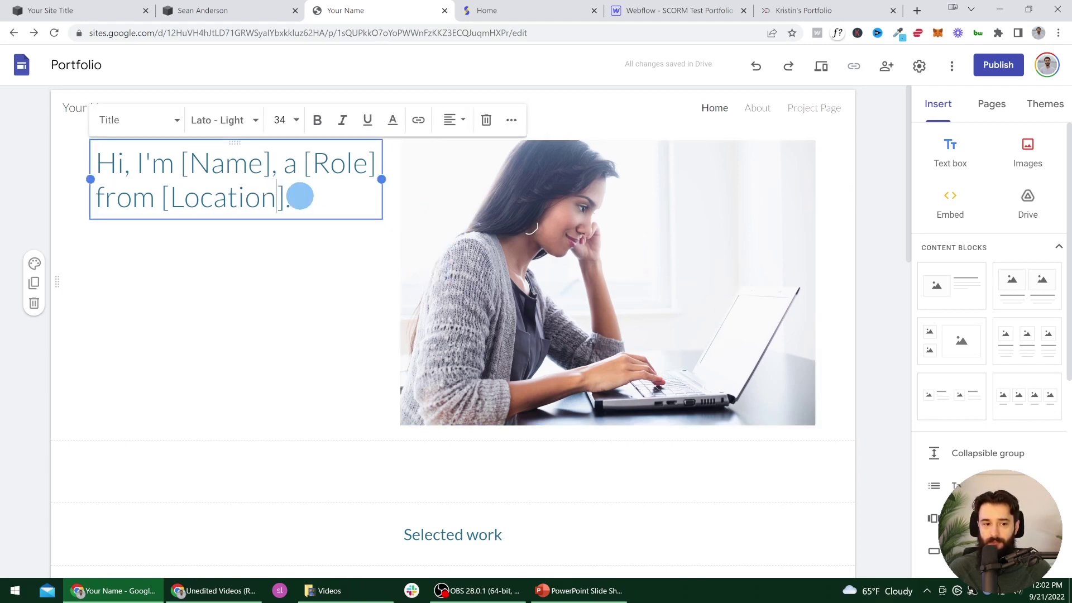
double_click(253, 173)
type("Devlin")
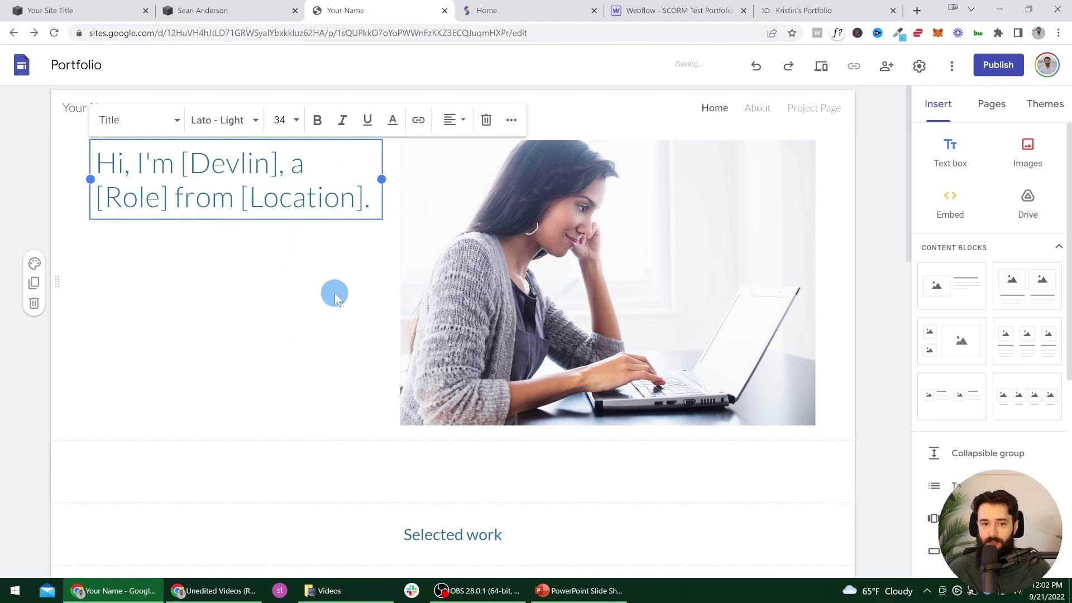
Step: Check the photo's More options, then add an image-and-text block and a four-image row
left_click(604, 238)
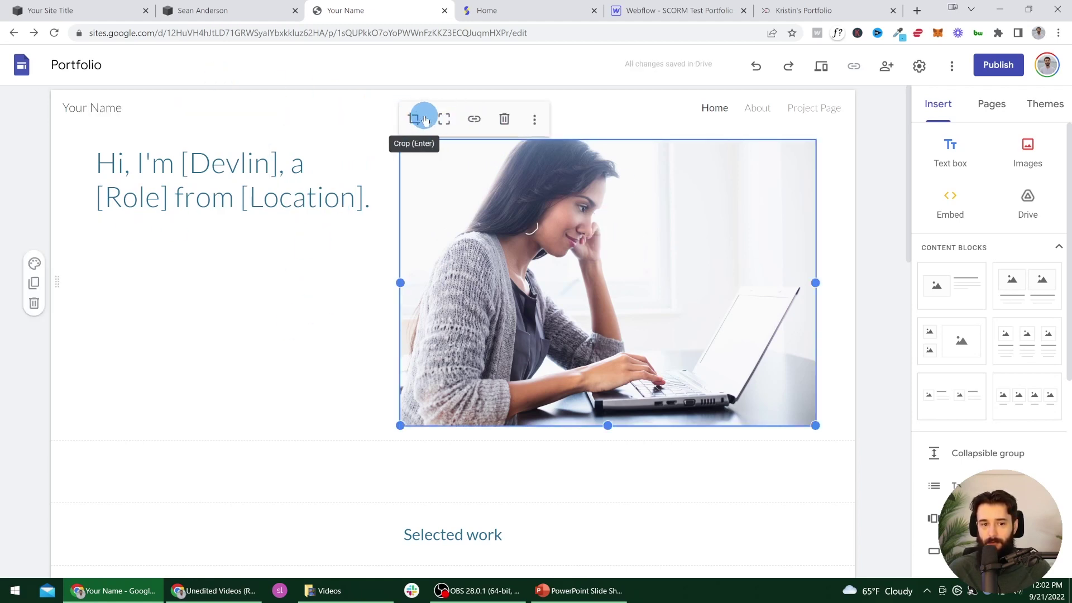
left_click(534, 118)
mouse_move(536, 125)
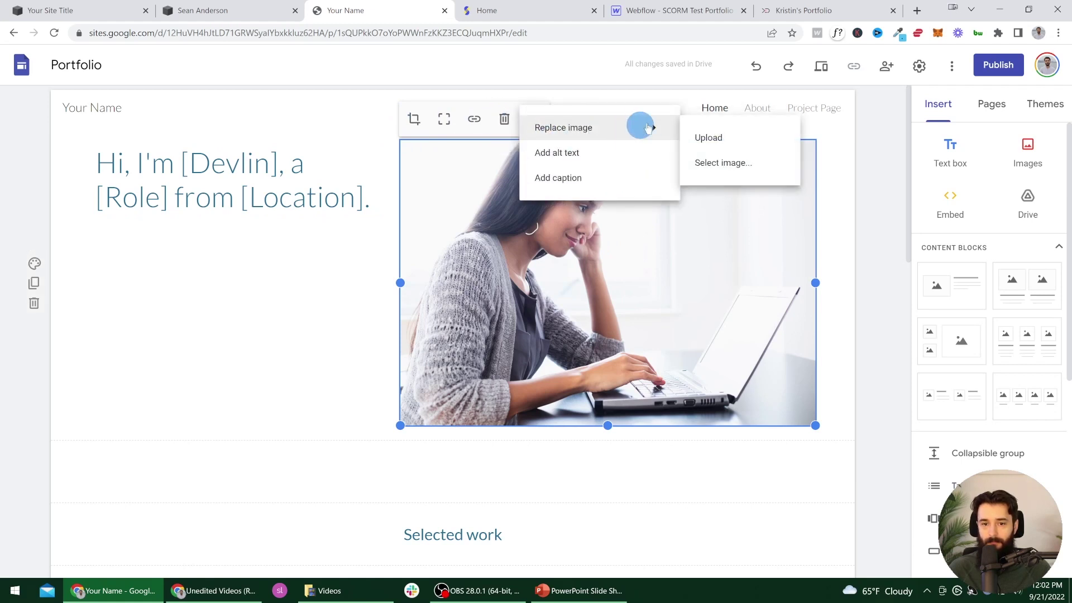
left_click(323, 370)
left_click(323, 371)
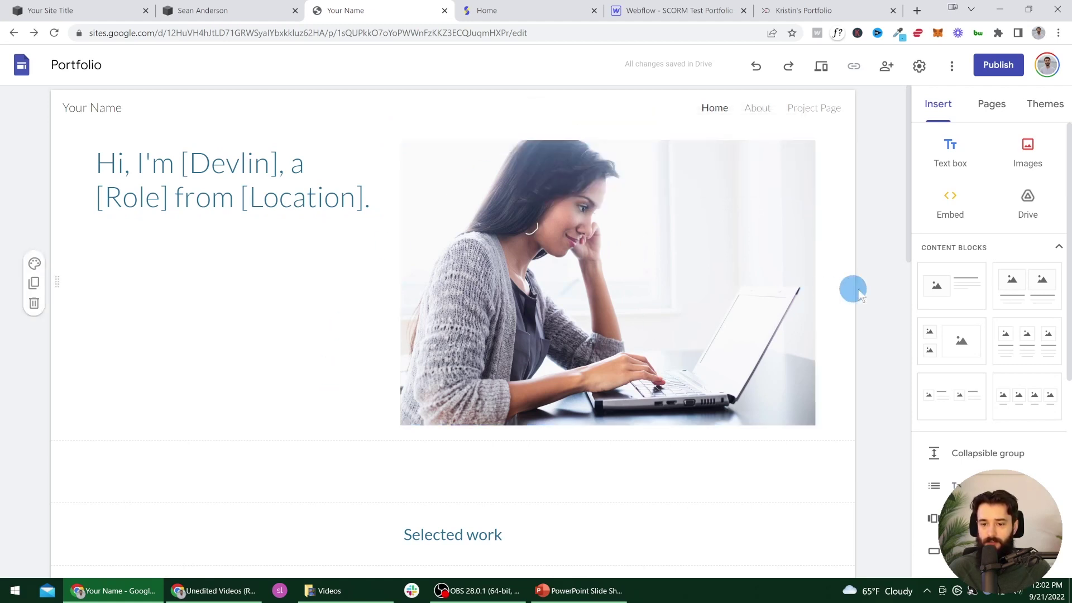
left_click(952, 291)
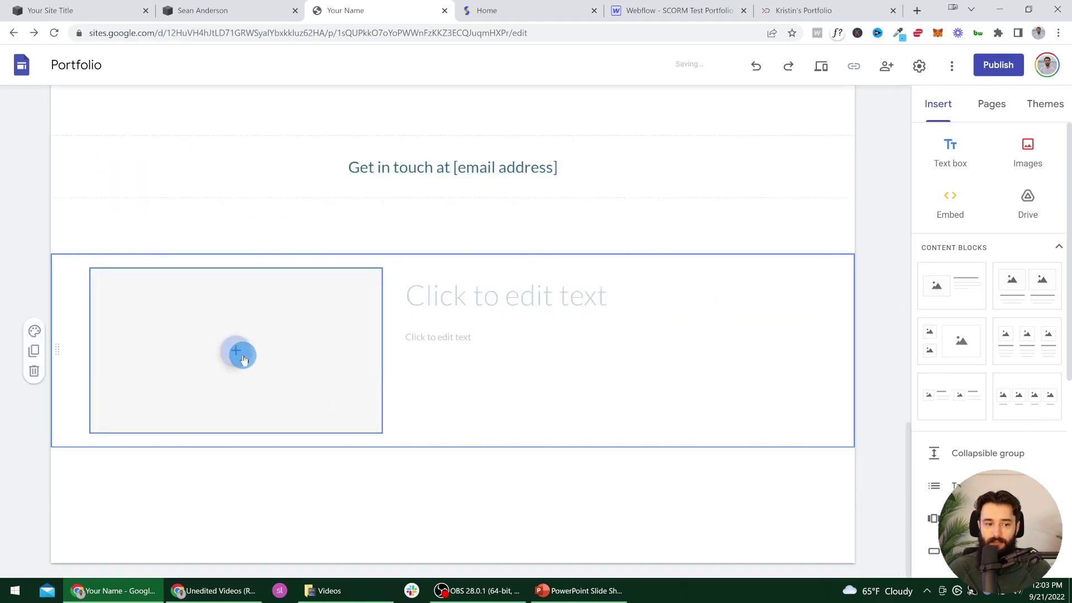
left_click(1027, 394)
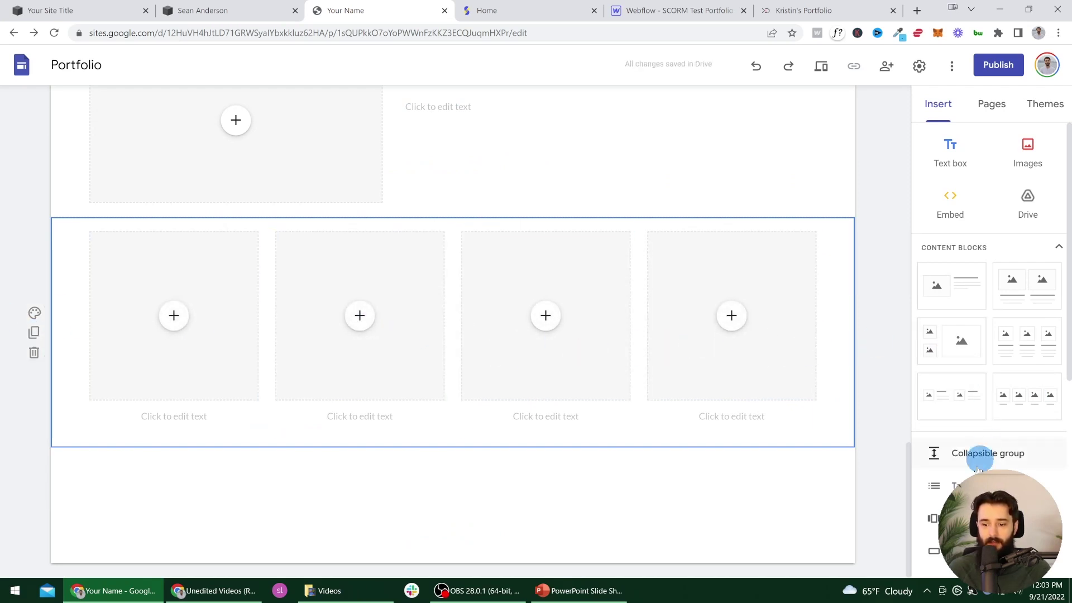
scroll(971, 455, "down", 2)
scroll(1014, 431, "down", 2)
scroll(982, 402, "down", 1)
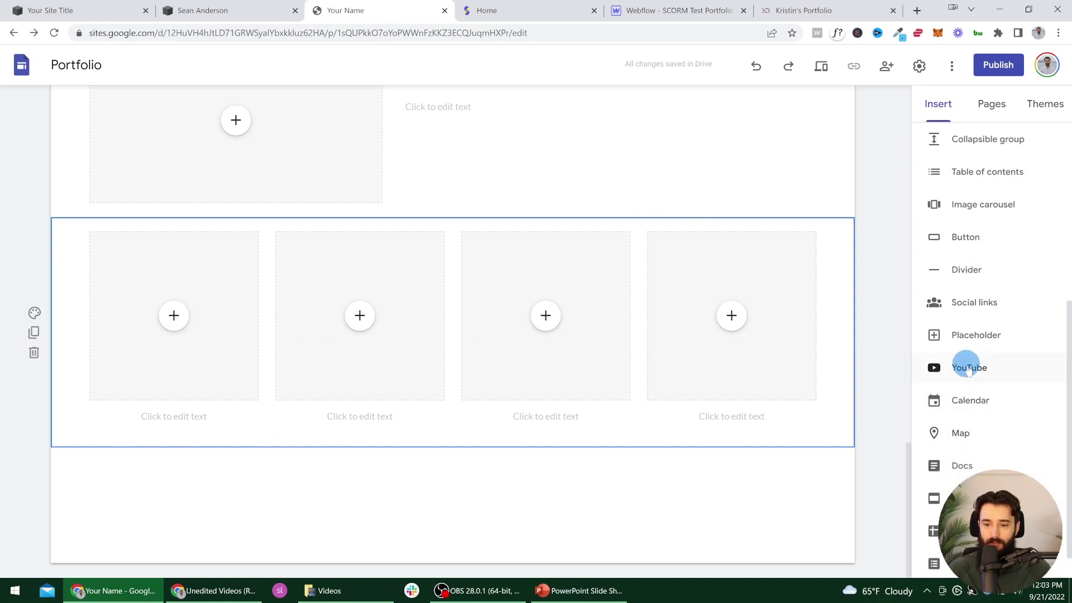
left_click(971, 371)
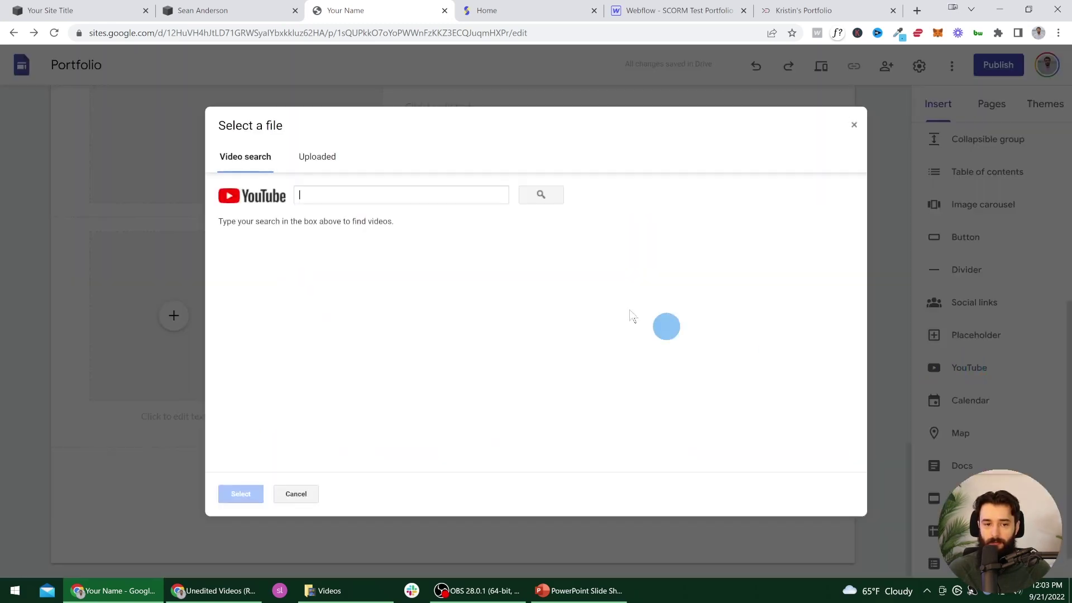
left_click(853, 135)
scroll(991, 457, "up", 5)
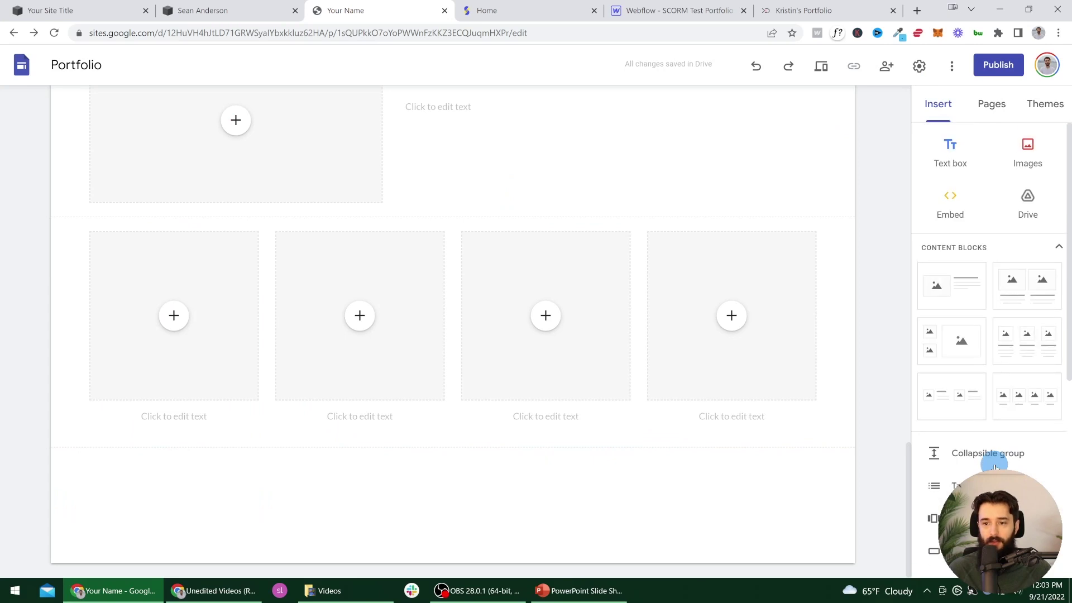
left_click(584, 397)
scroll(584, 397, "up", 8)
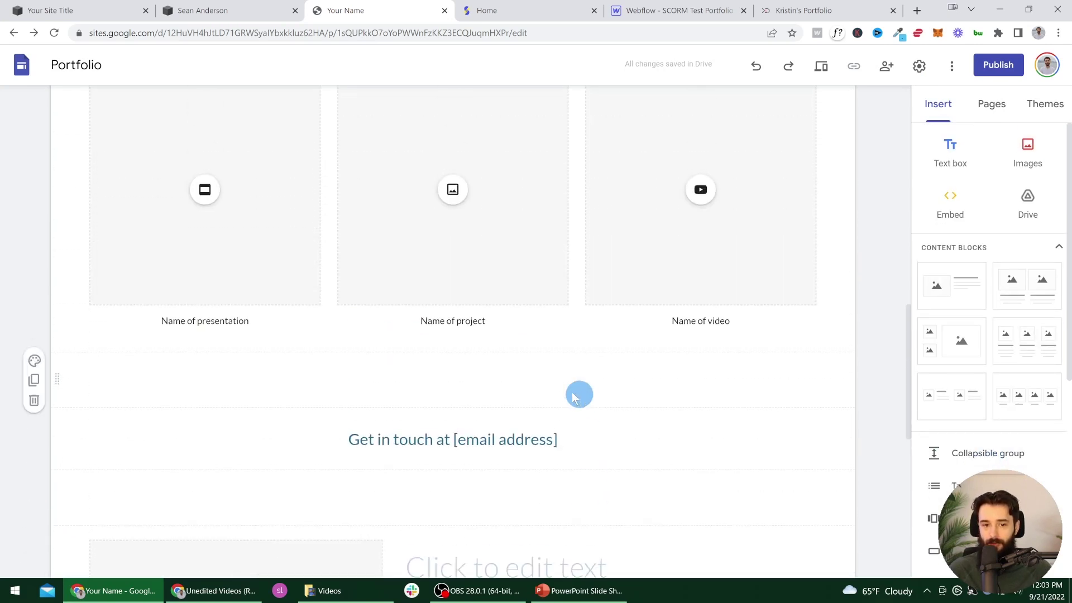
left_click(496, 382)
scroll(478, 390, "down", 5)
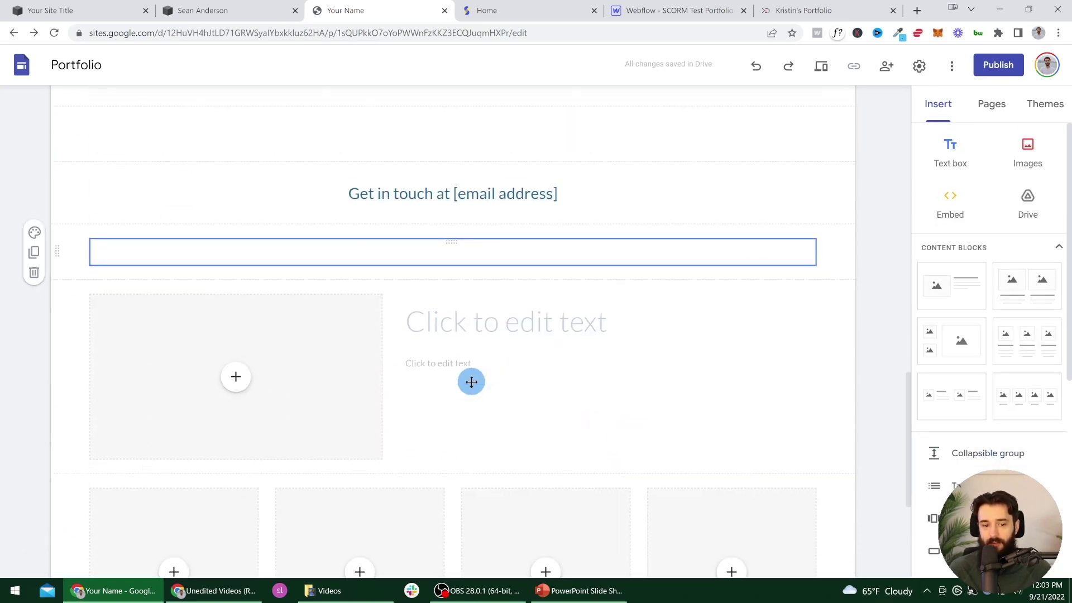
scroll(481, 351, "up", 3)
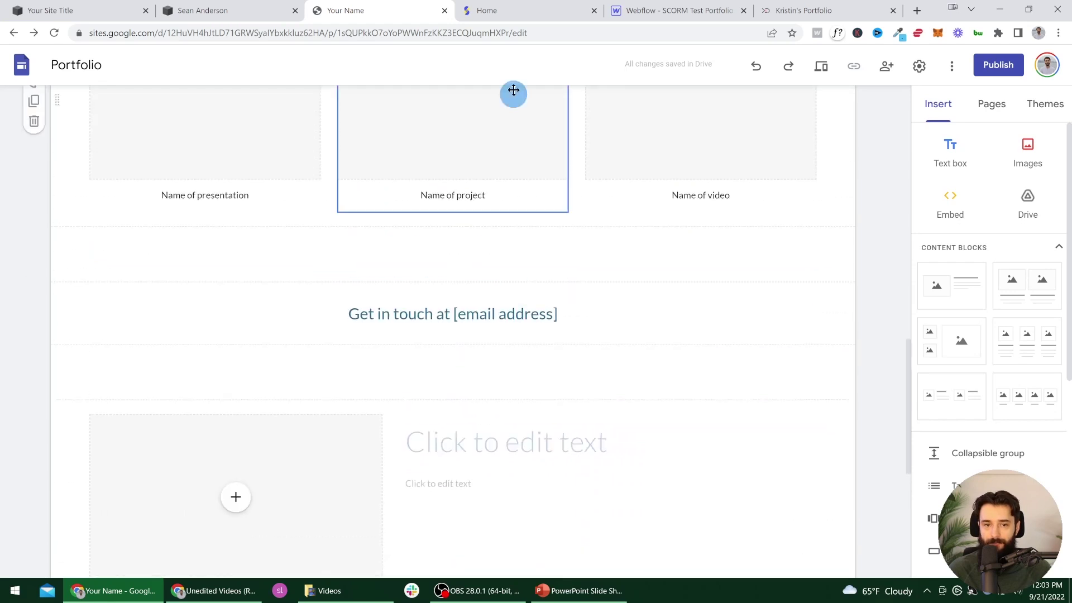
left_click(513, 6)
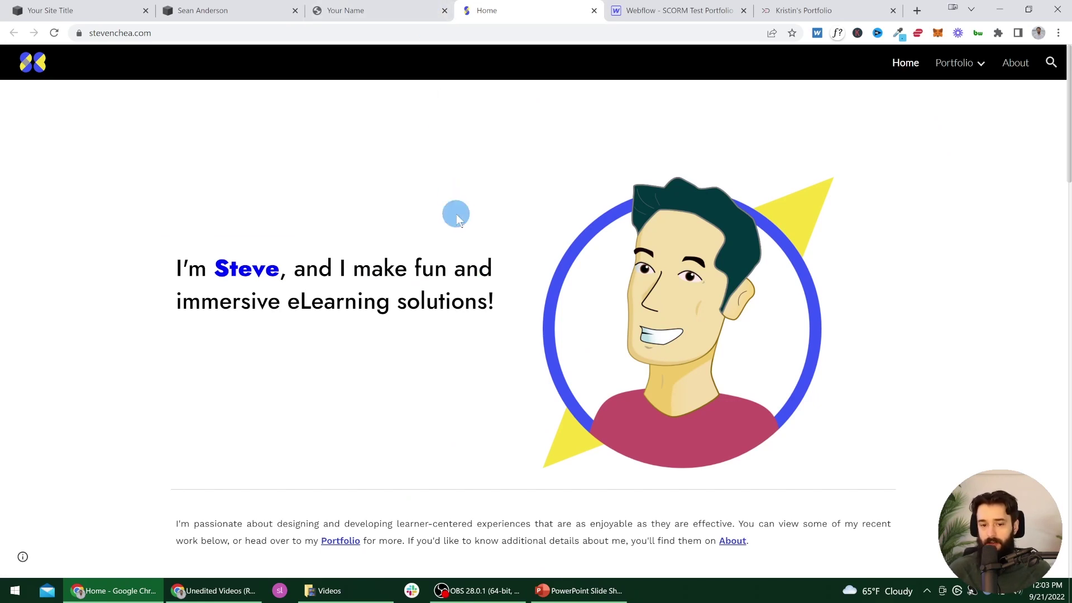
Step: Scroll through the example eLearning portfolio, then open Portfolio > The Customer Connection
scroll(459, 220, "down", 1)
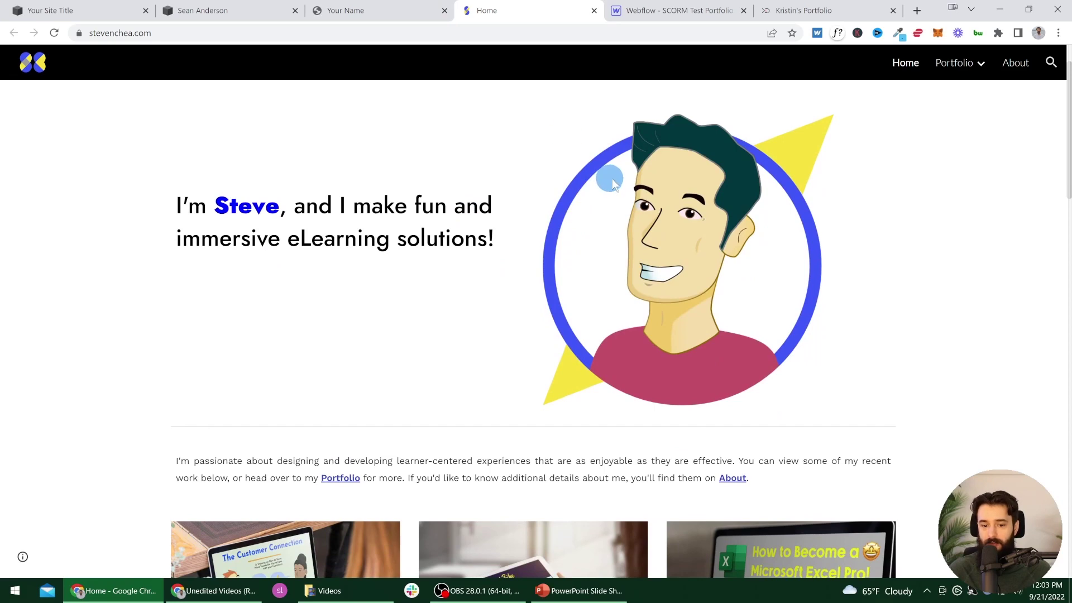
scroll(685, 280, "down", 4)
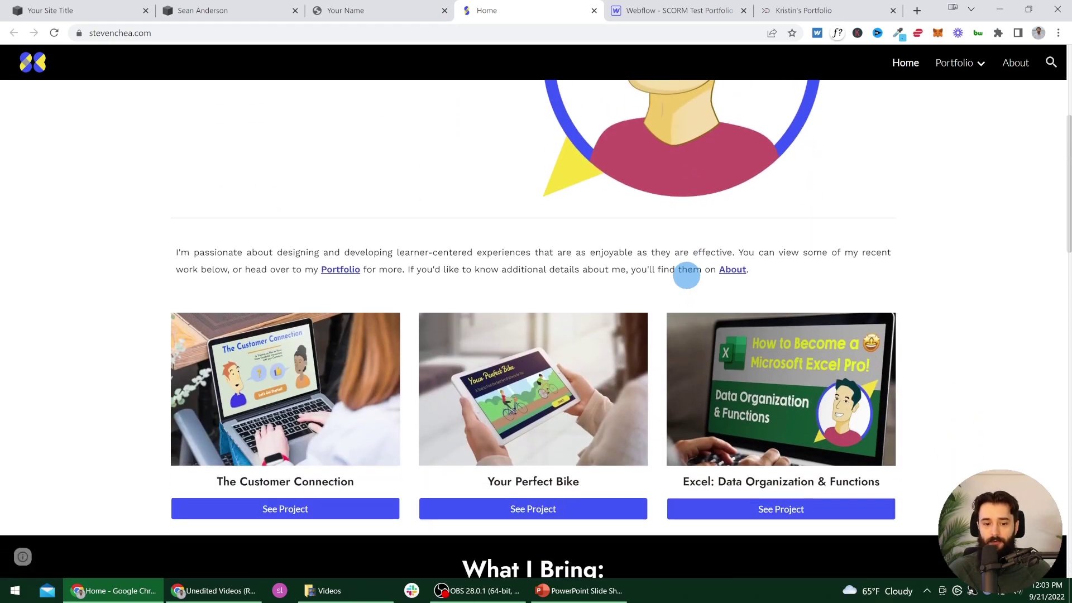
scroll(799, 279, "down", 3)
scroll(809, 314, "down", 5)
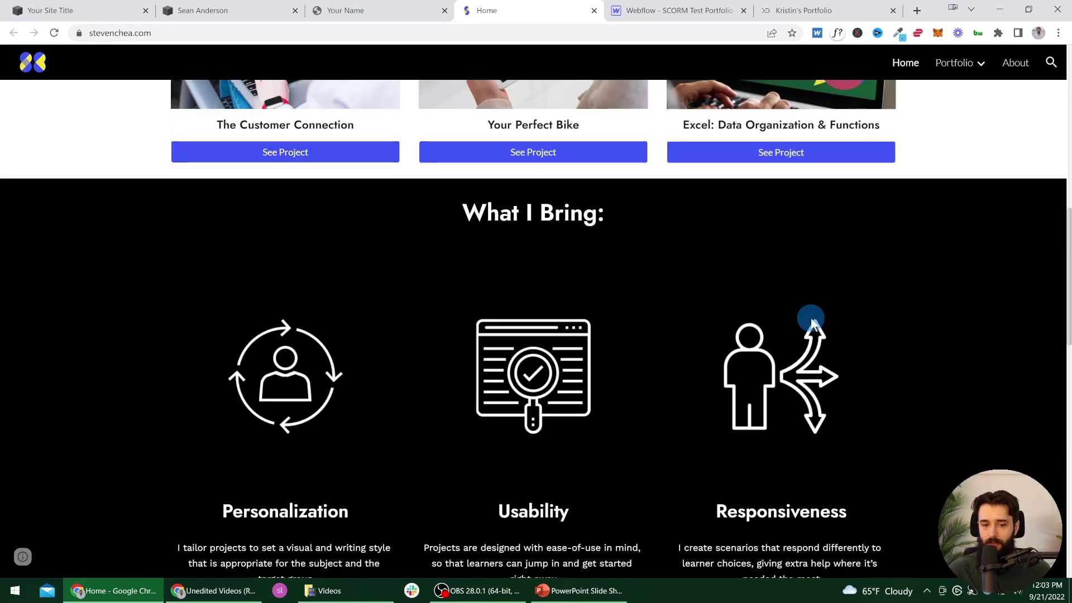
scroll(809, 322, "down", 10)
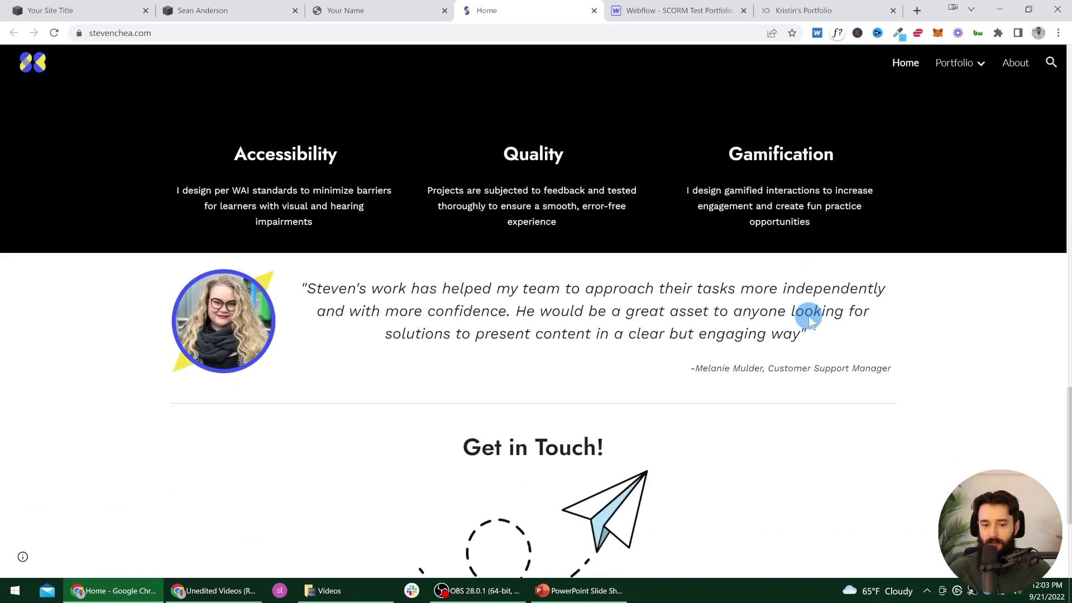
scroll(809, 322, "up", 7)
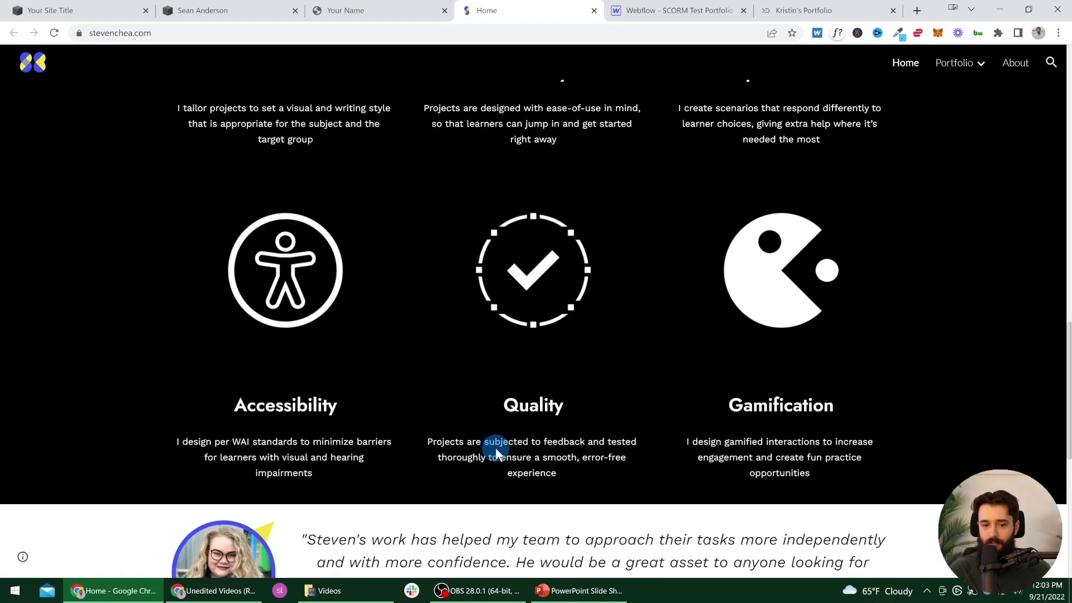
scroll(495, 447, "up", 8)
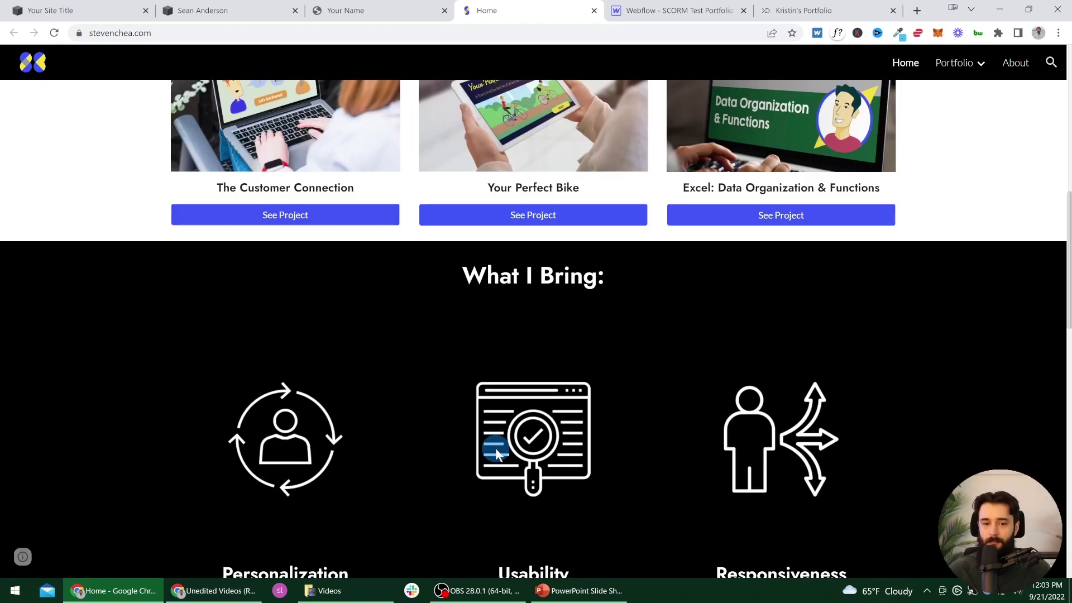
scroll(495, 448, "up", 10)
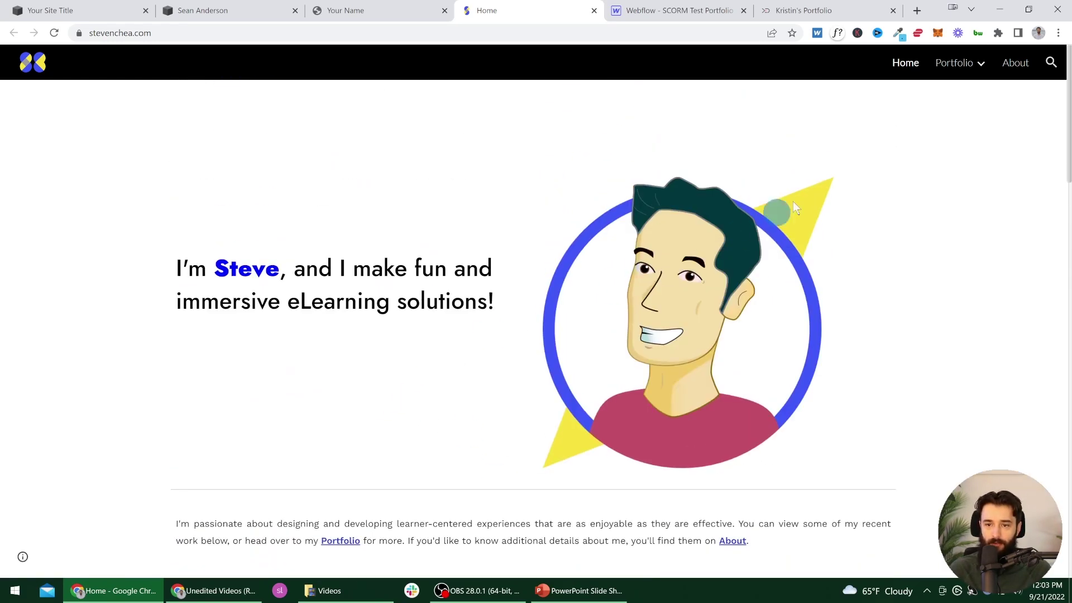
mouse_move(971, 65)
left_click(968, 94)
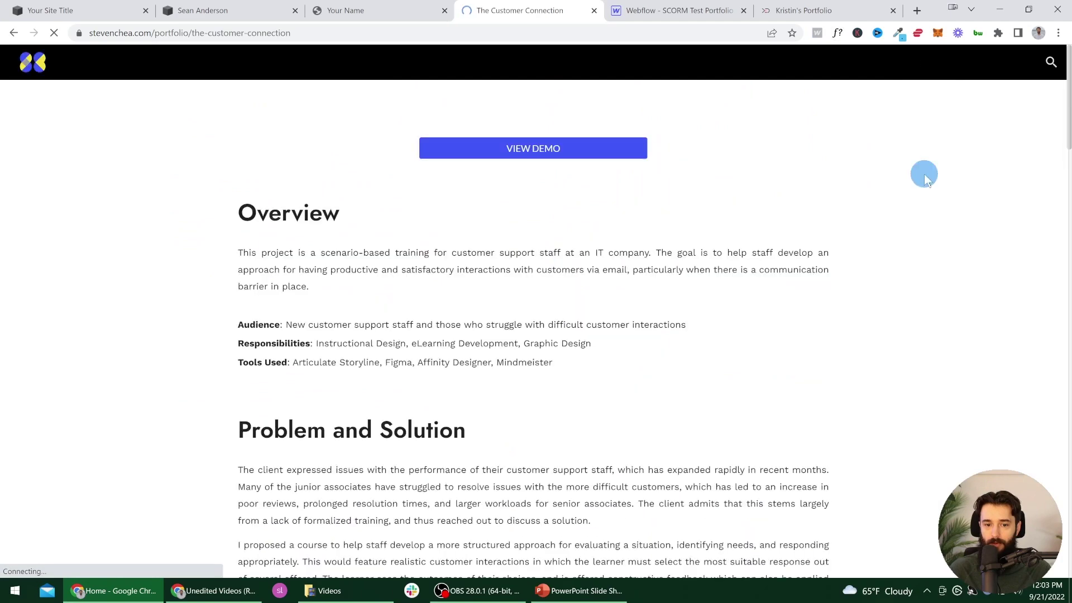
Step: Scroll The Customer Connection page to its footer, then use the site logo to return home
scroll(910, 307, "down", 3)
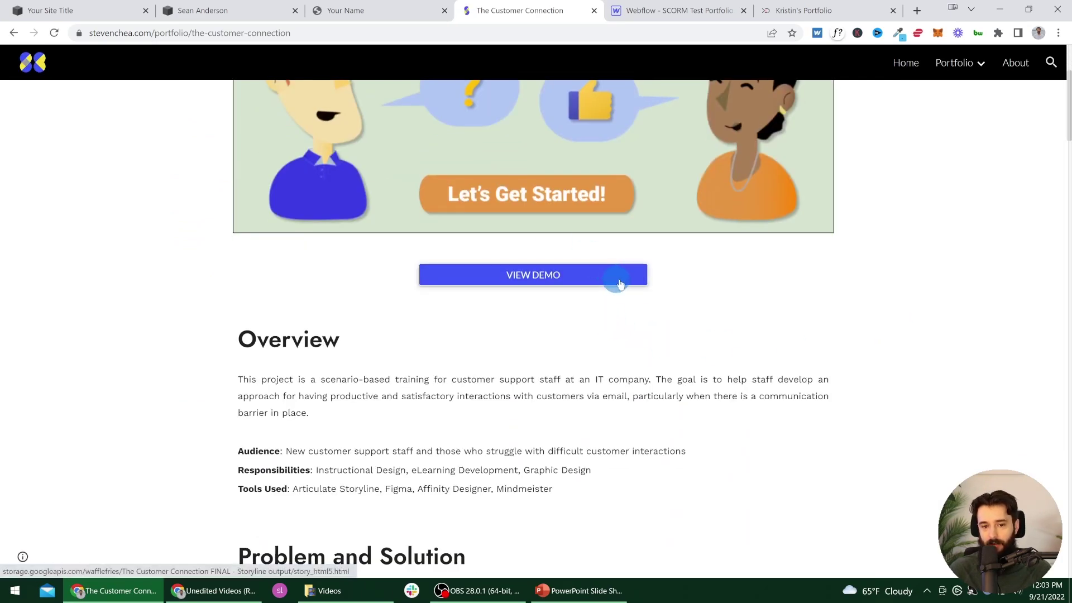
scroll(849, 328, "down", 6)
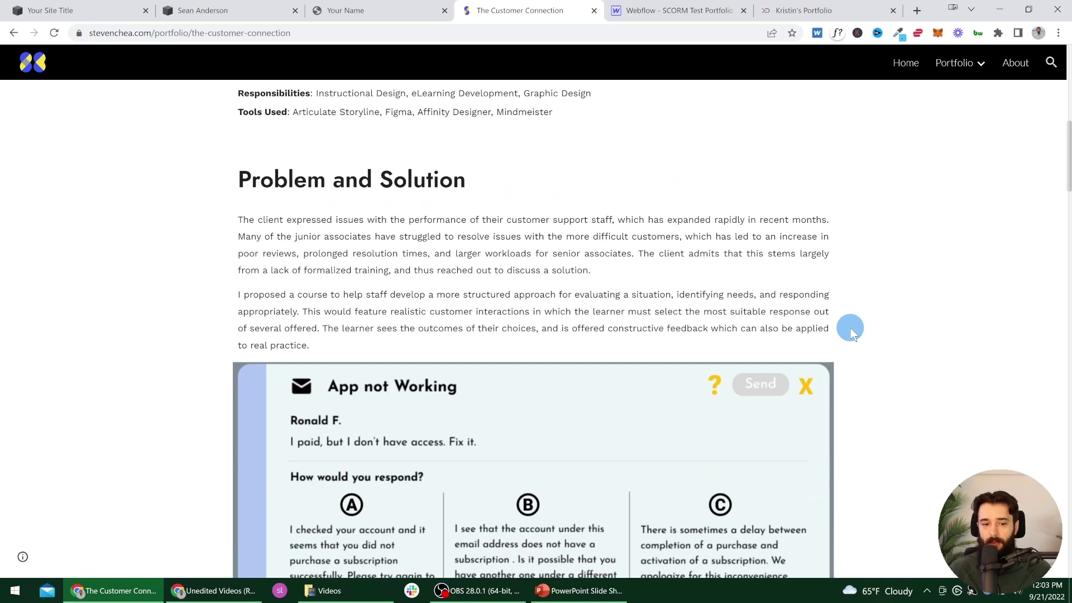
scroll(850, 328, "down", 10)
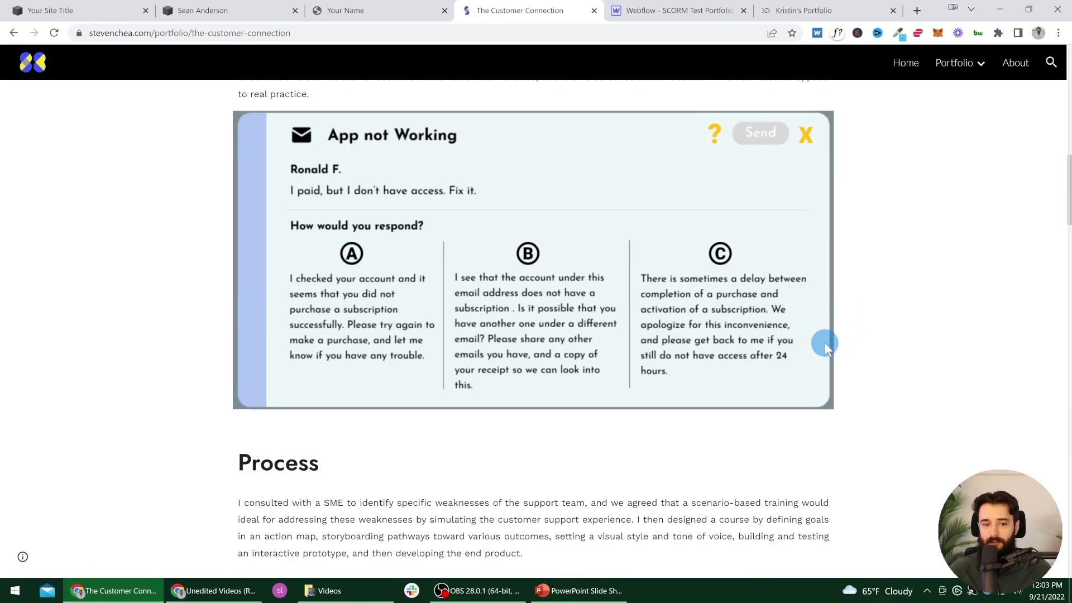
scroll(823, 330, "down", 4)
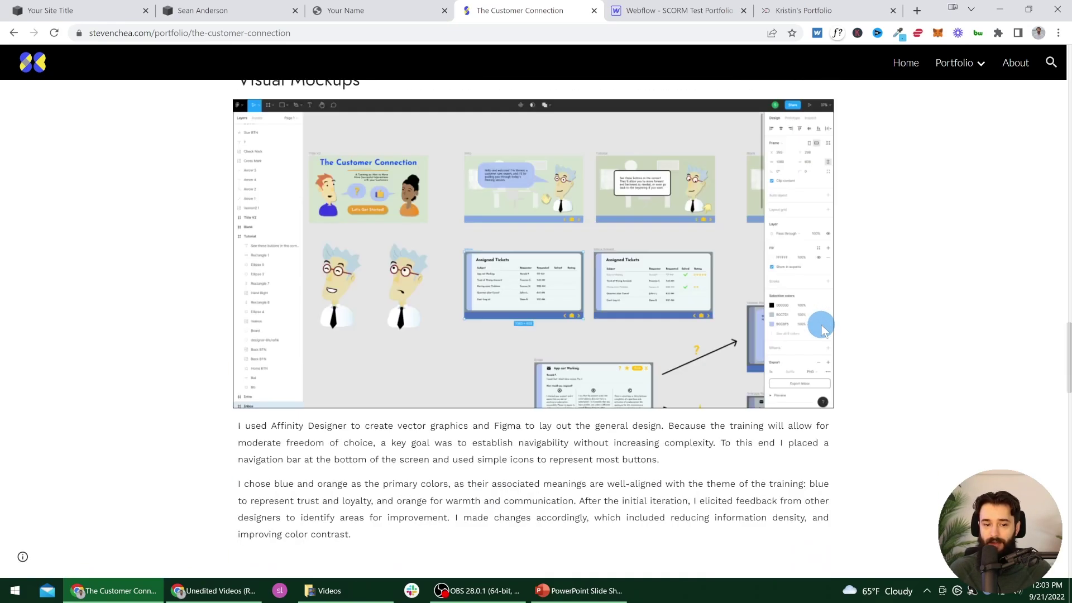
scroll(822, 323, "down", 15)
scroll(578, 343, "down", 8)
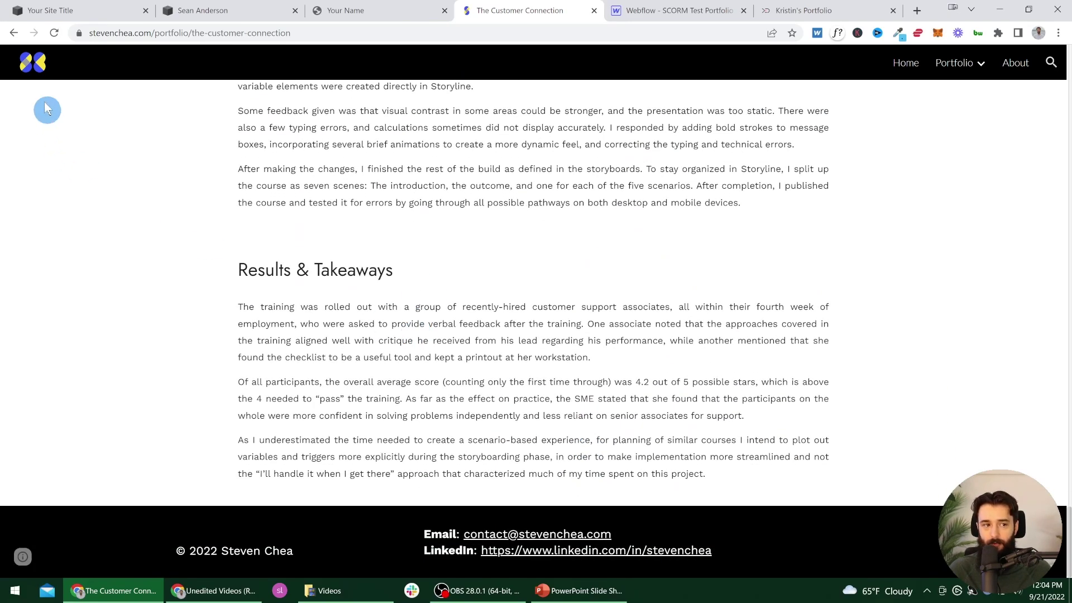
left_click(32, 62)
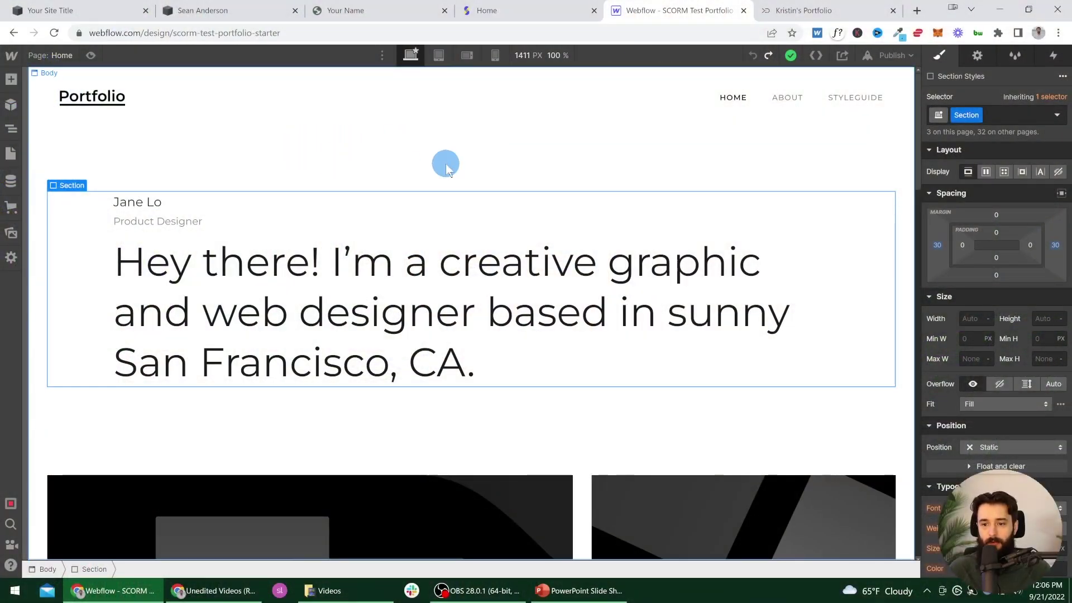
Step: Insert 'I'm' and a first name after 'Hey there' in the Heading Jumbo hero text
left_click(331, 155)
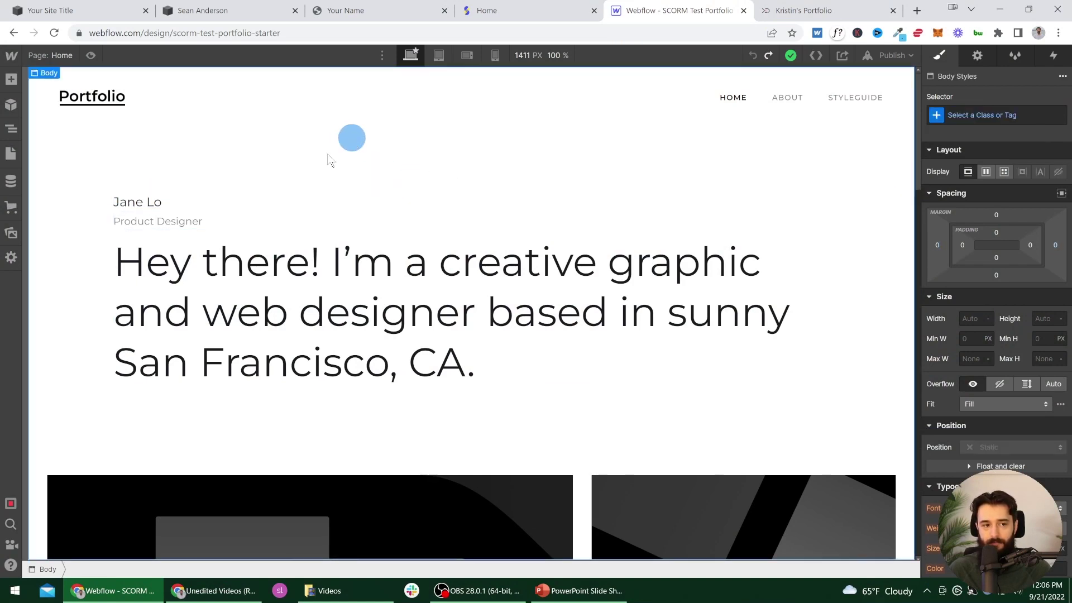
left_click(211, 258)
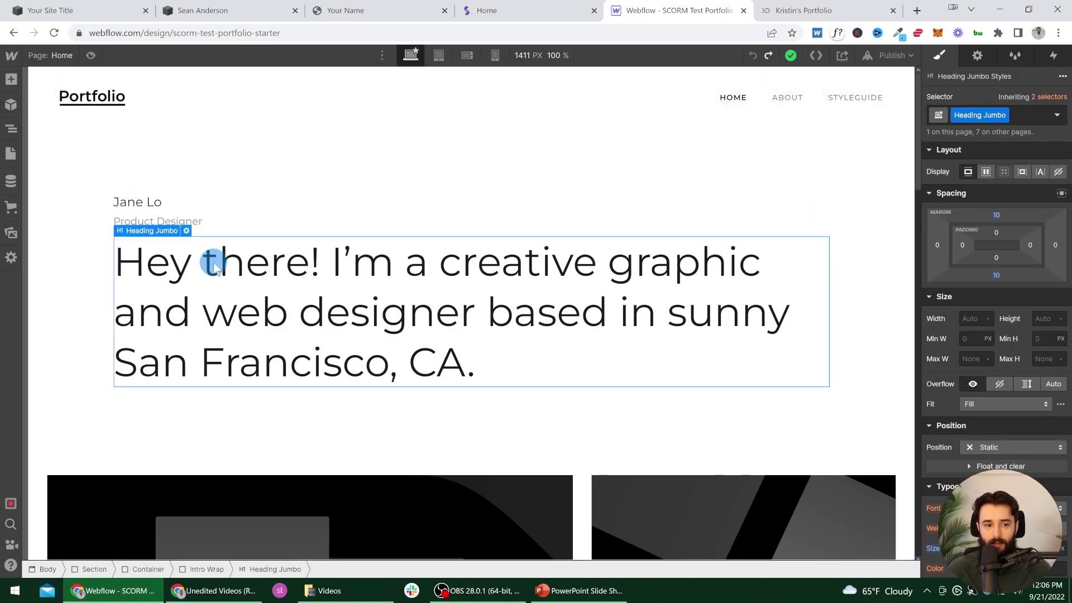
double_click(195, 262)
left_click(311, 262)
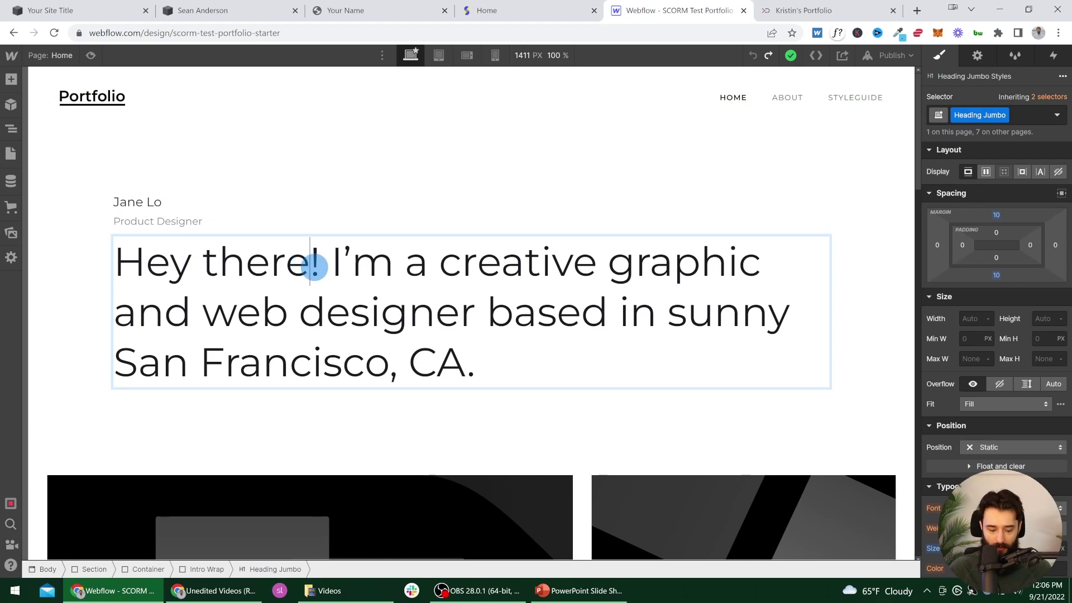
type("m I'm Devlin")
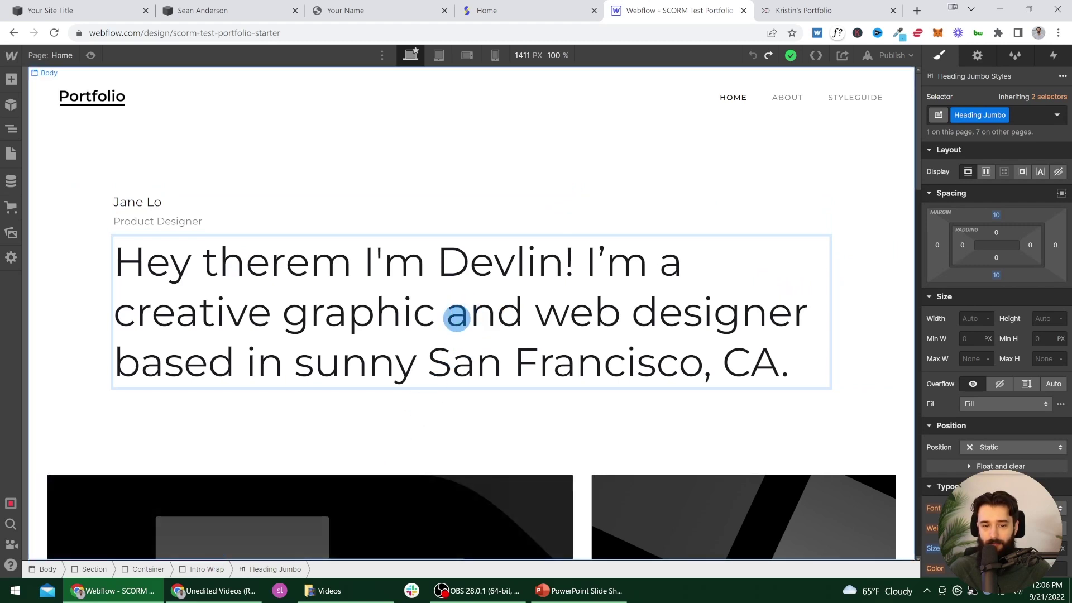
Step: Select the hero Section and give it a 60 px left margin and 80 px right margin
left_click(207, 568)
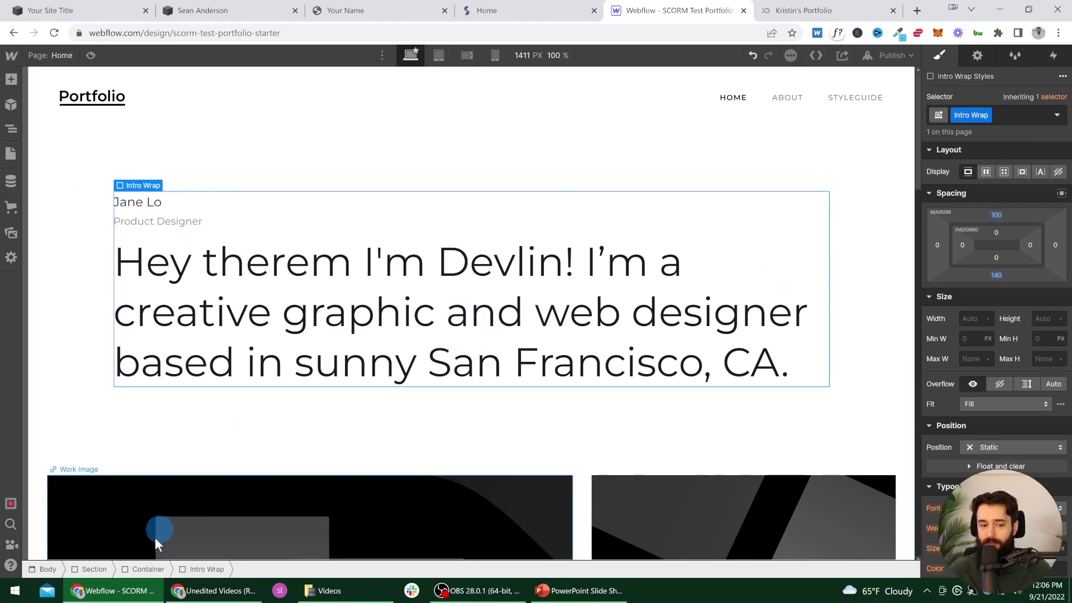
left_click(148, 569)
left_click(94, 568)
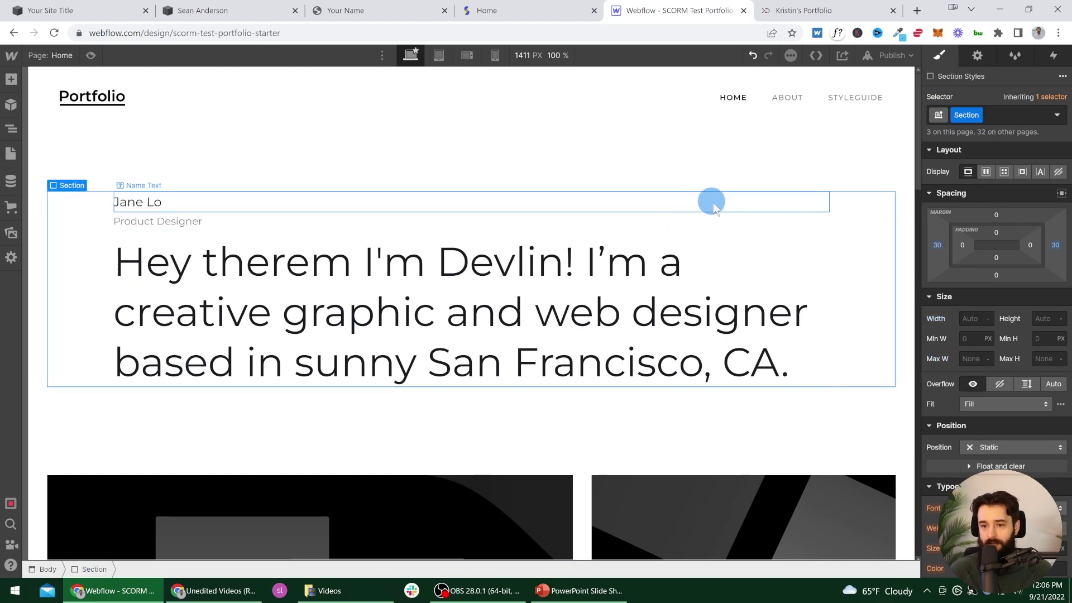
left_click(938, 246)
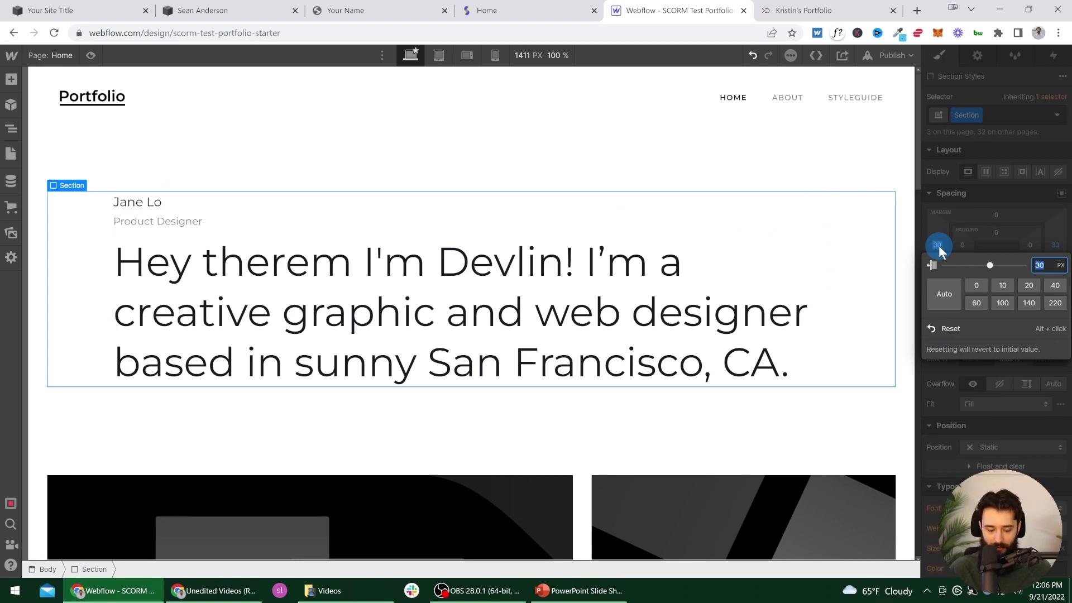
type("60")
key("Return")
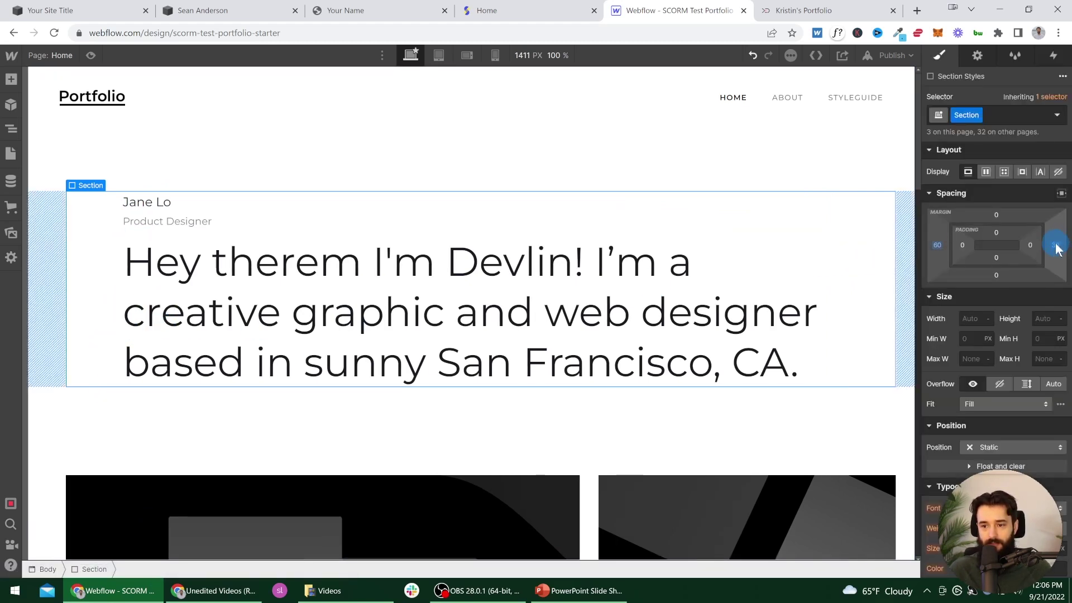
left_click_drag(1055, 250, 872, 300)
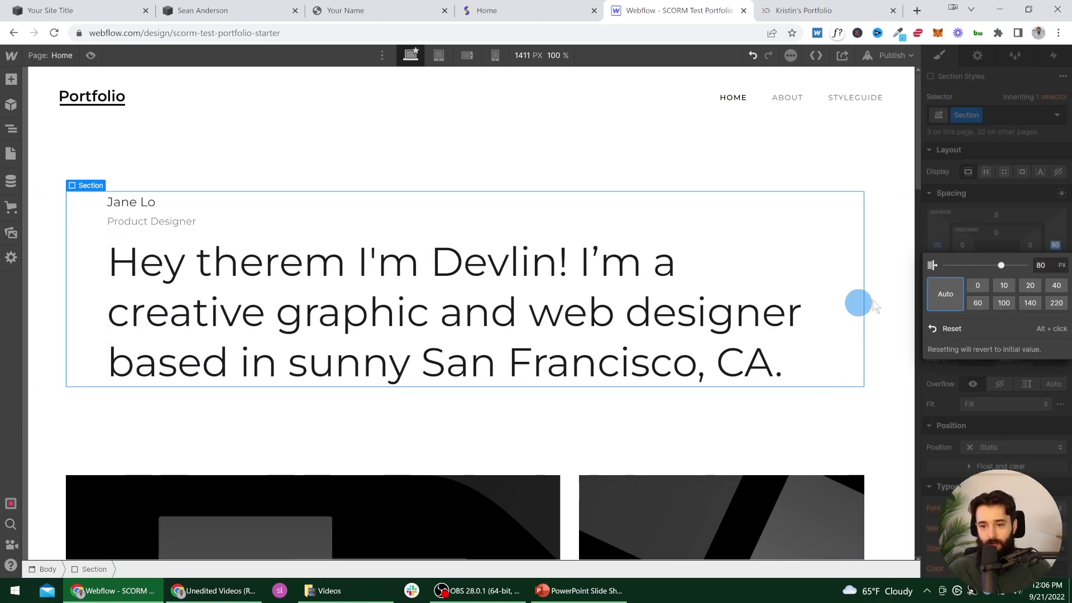
left_click(725, 307)
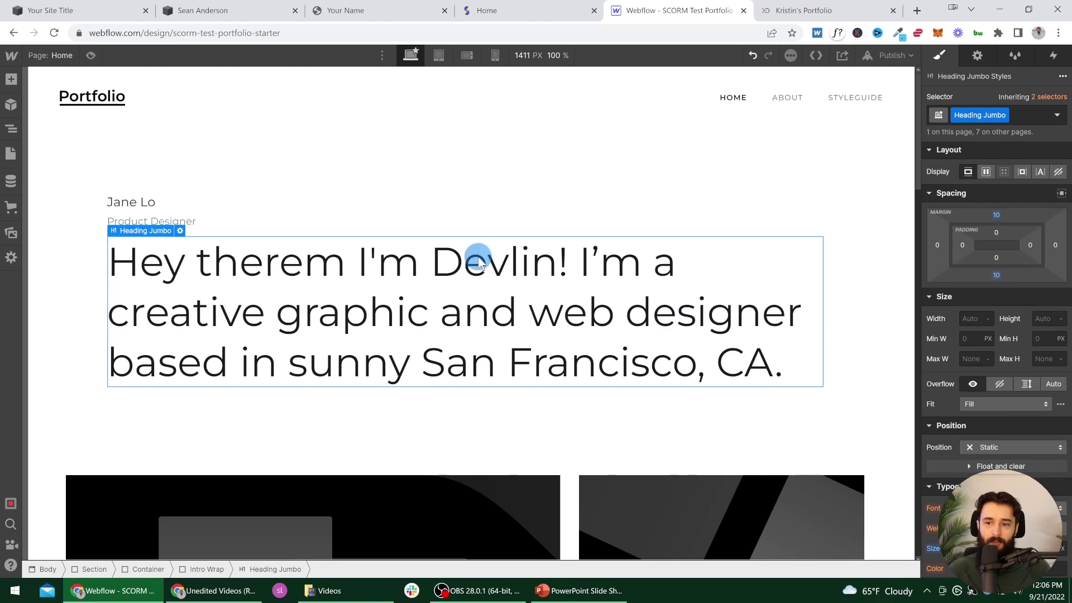
Step: Set the hero heading's font size to 40 px and line height to 60 px
scroll(1039, 407, "down", 3)
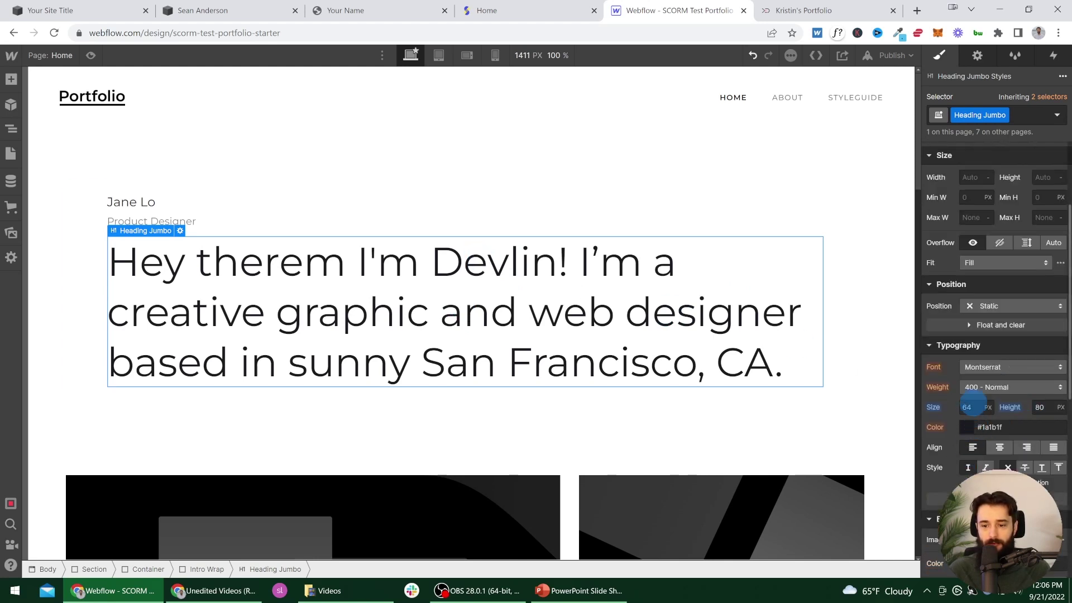
type("40")
key("Tab")
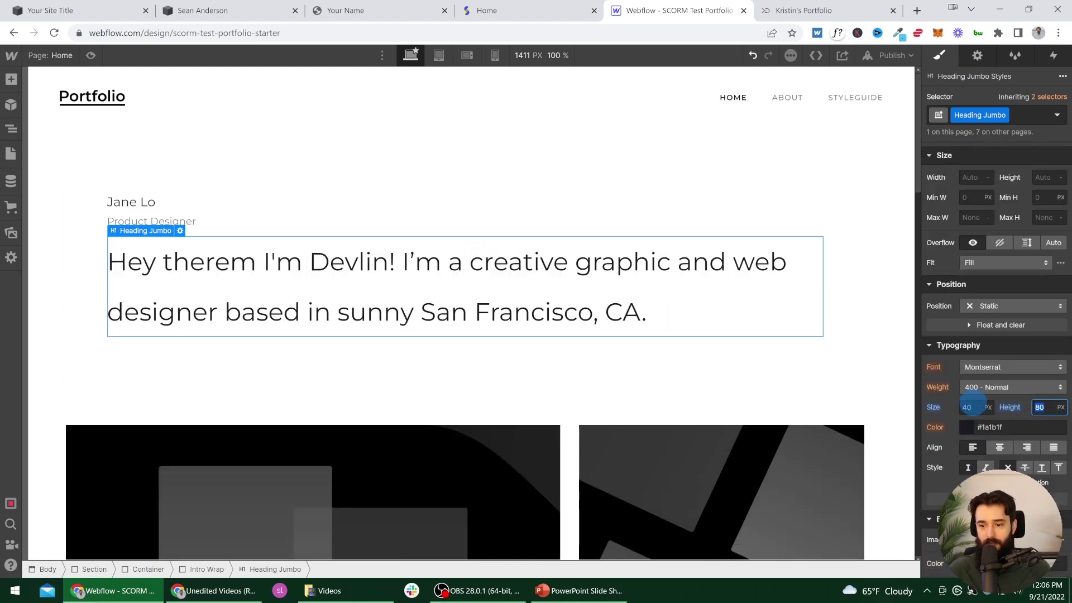
type("60")
key("Tab")
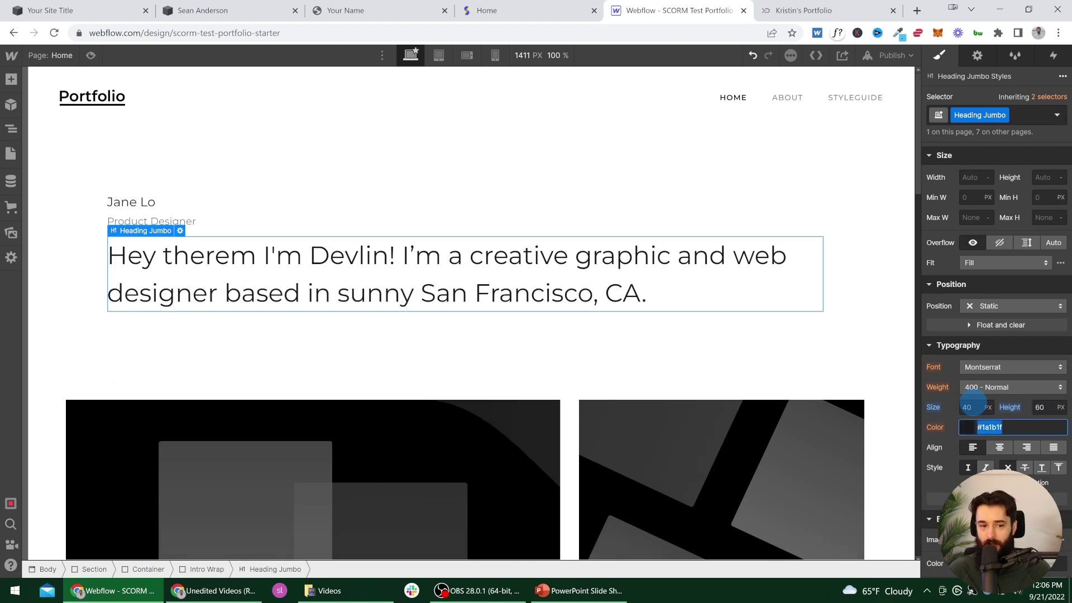
left_click(749, 330)
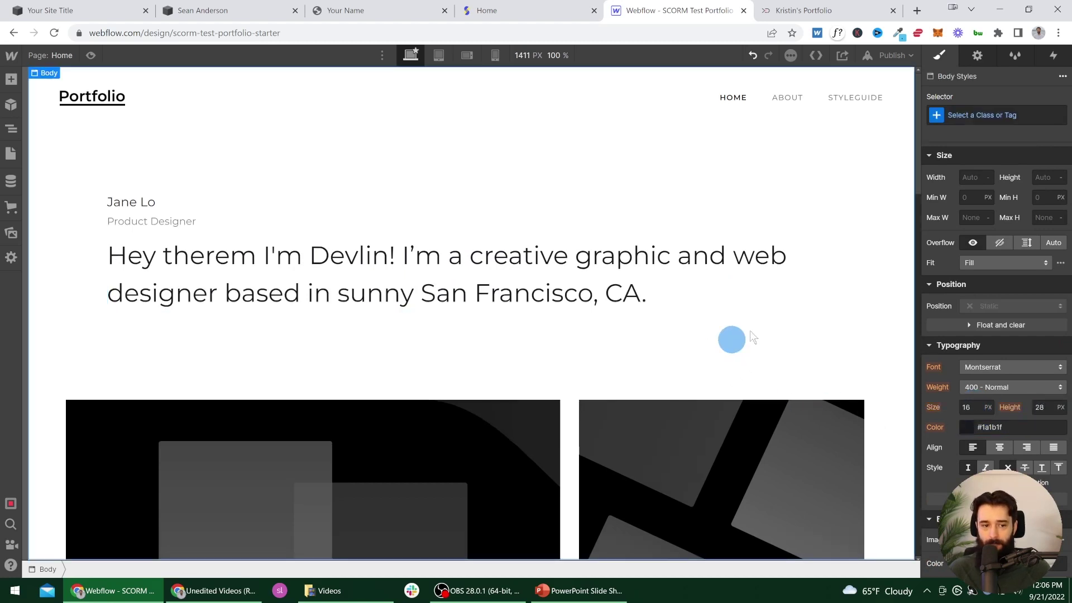
Step: Start a combo class on the hero heading, then abandon it and deselect
left_click(657, 287)
left_click(1033, 114)
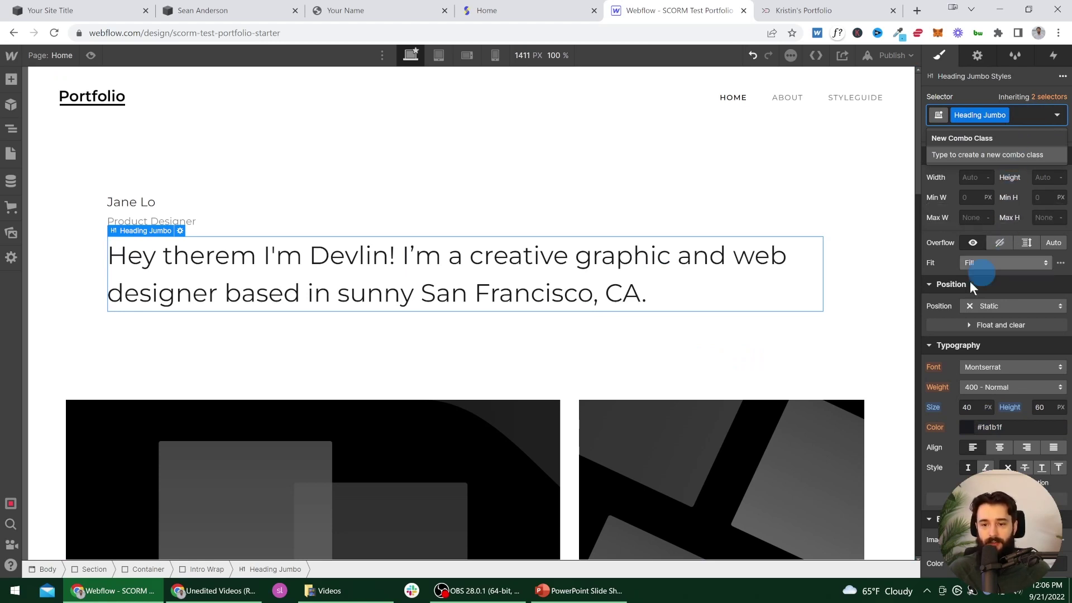
left_click(760, 318)
scroll(571, 277, "down", 8)
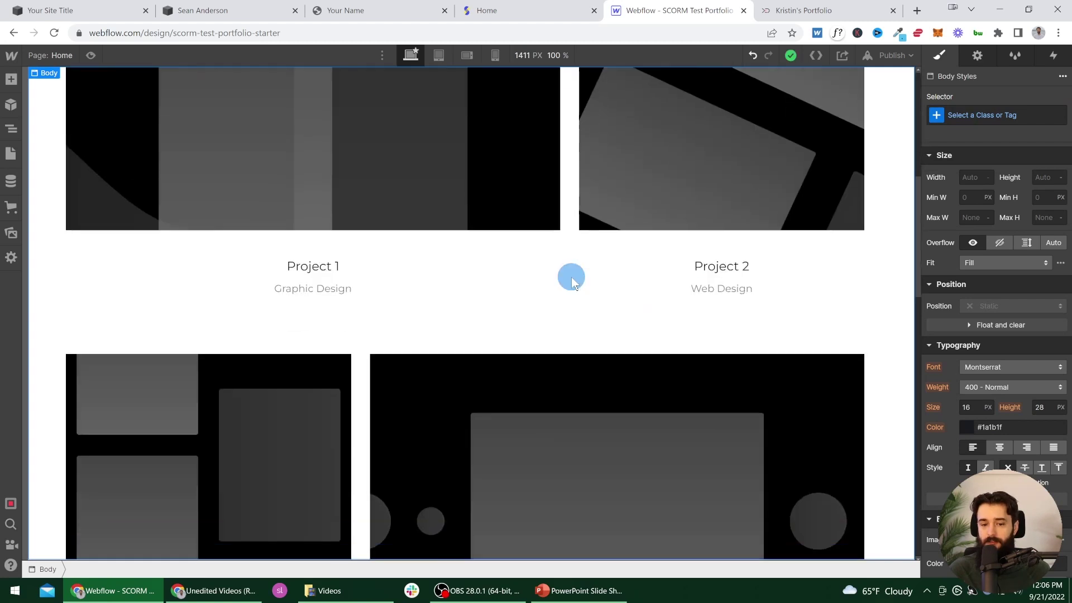
scroll(571, 277, "up", 8)
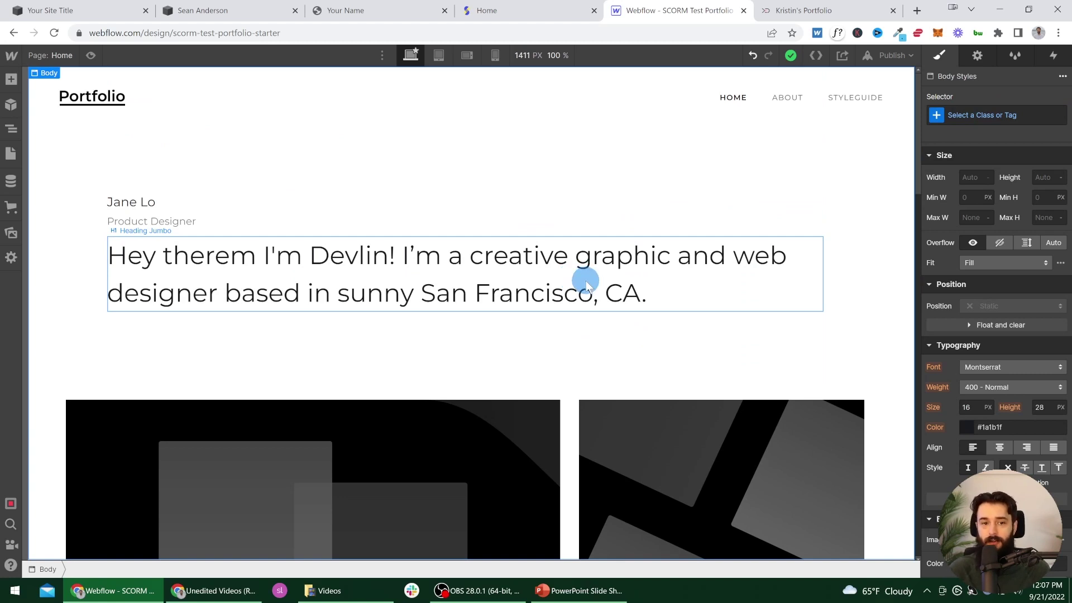
left_click(439, 55)
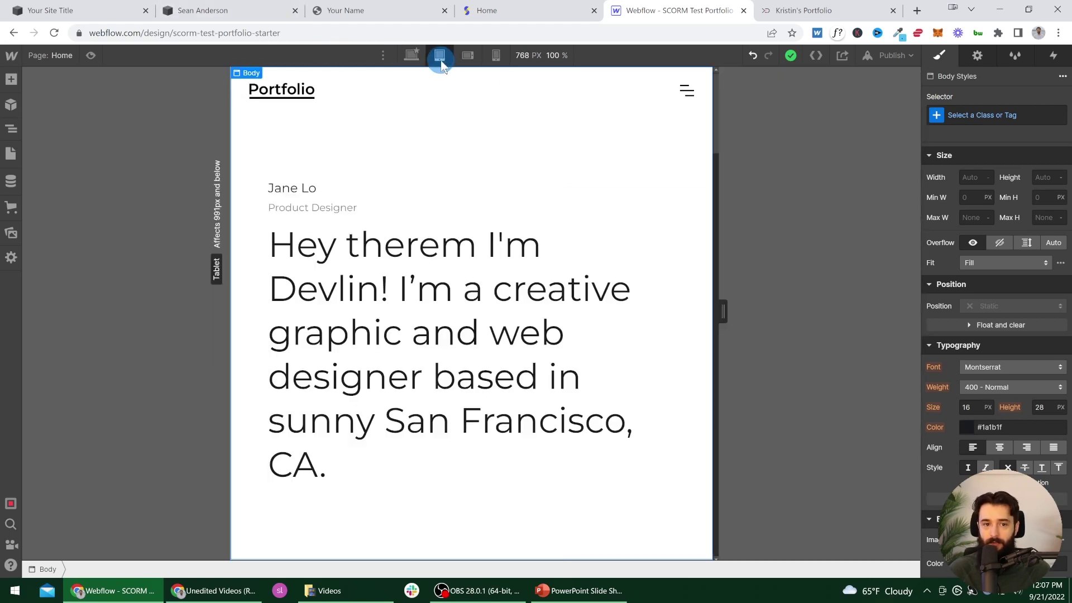
left_click(467, 55)
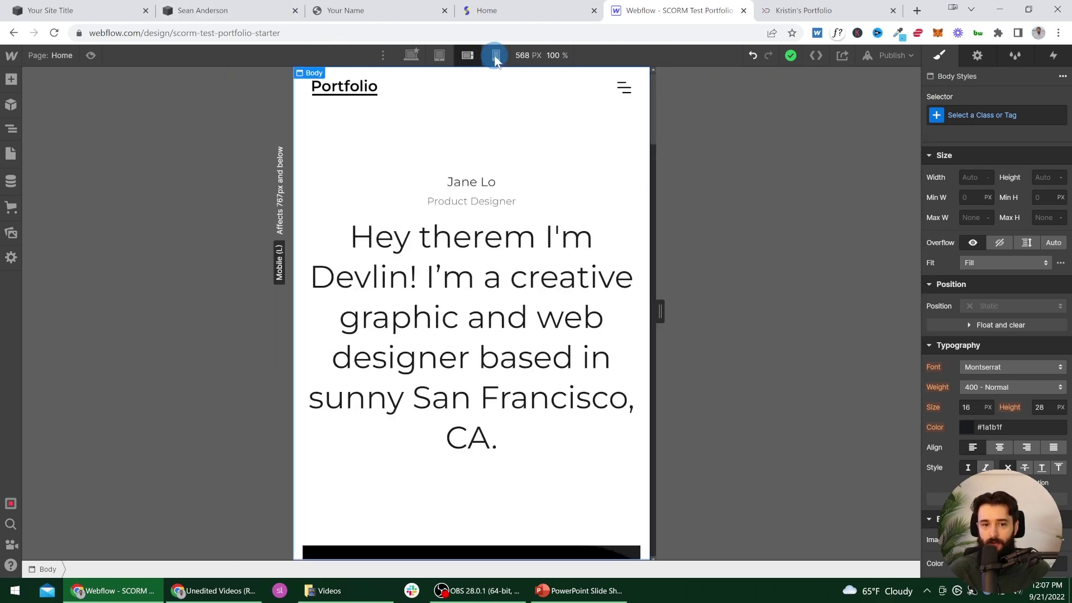
left_click(494, 56)
left_click(467, 55)
left_click(439, 55)
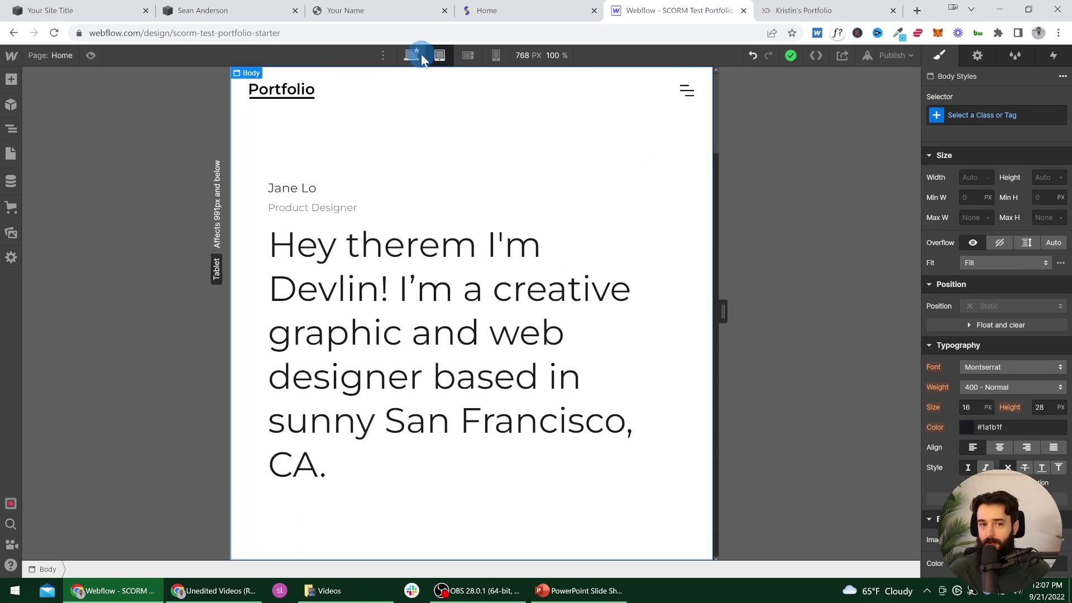
left_click(416, 56)
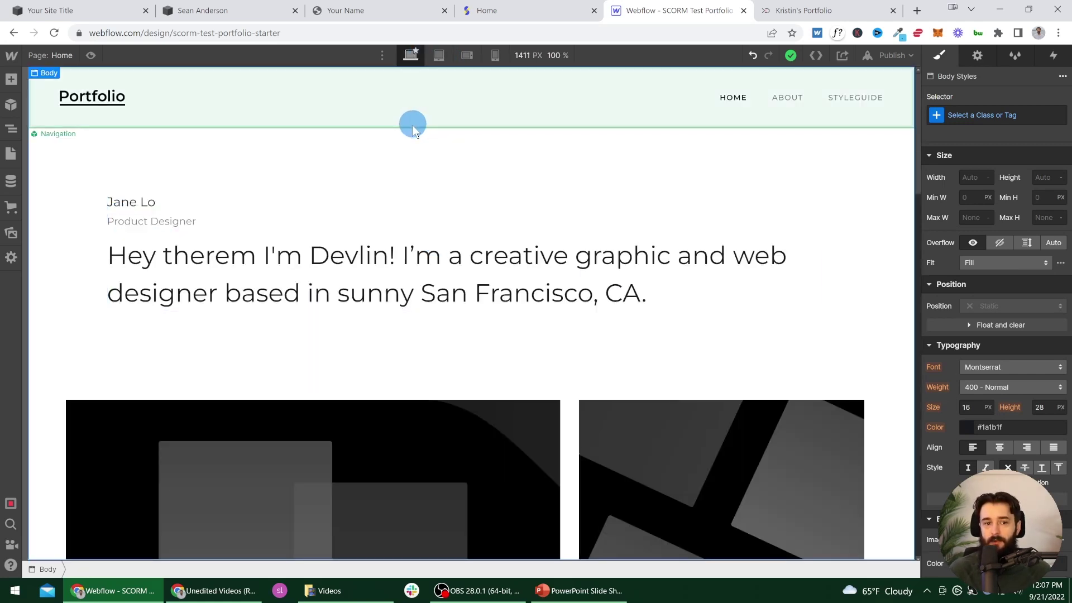
left_click(439, 58)
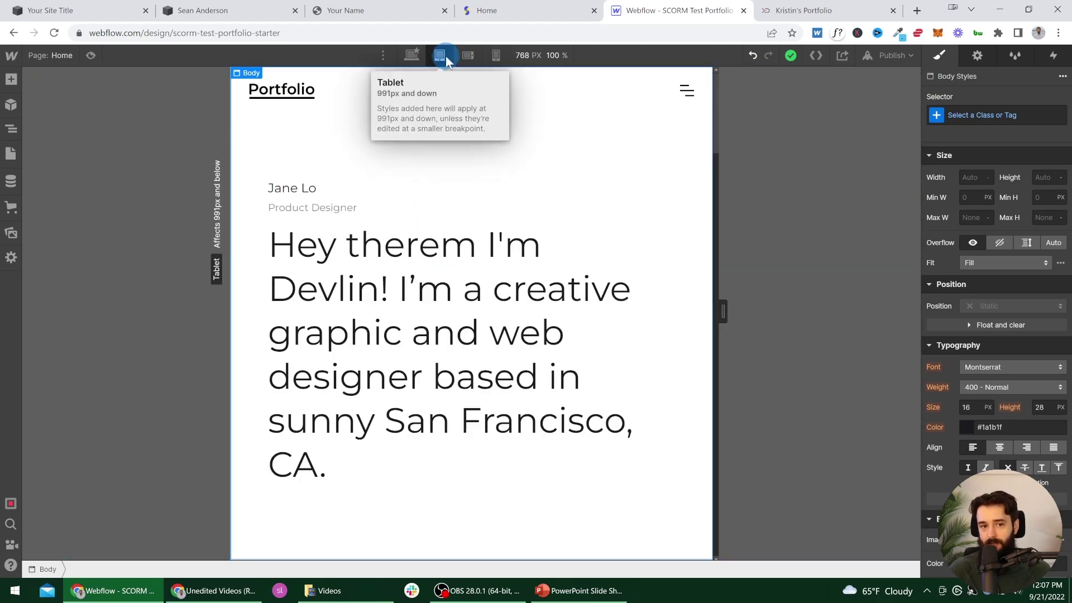
left_click(461, 58)
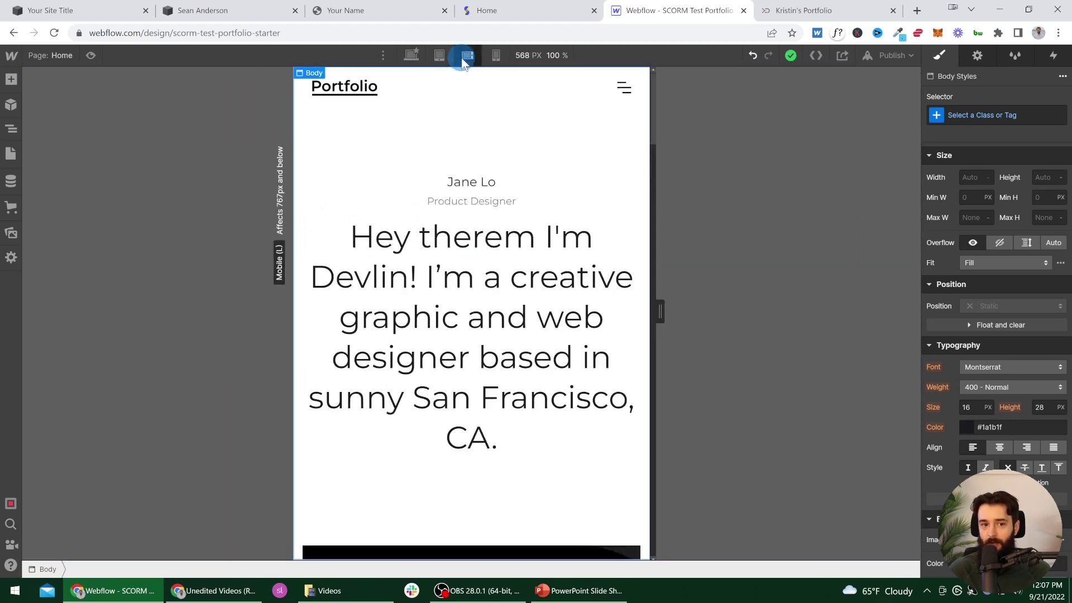
left_click(495, 55)
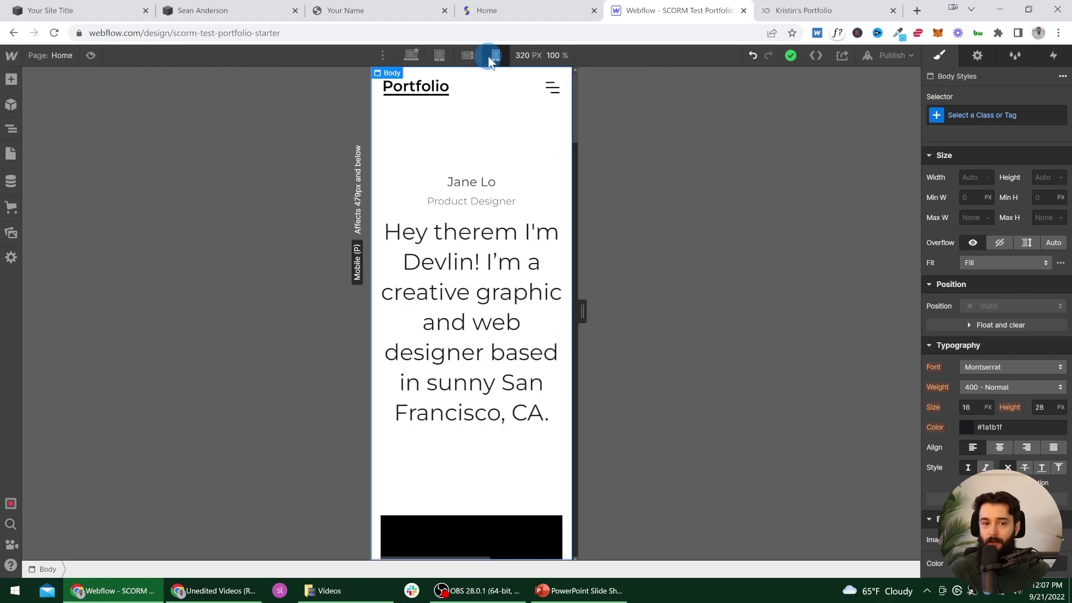
left_click(417, 55)
left_click(383, 54)
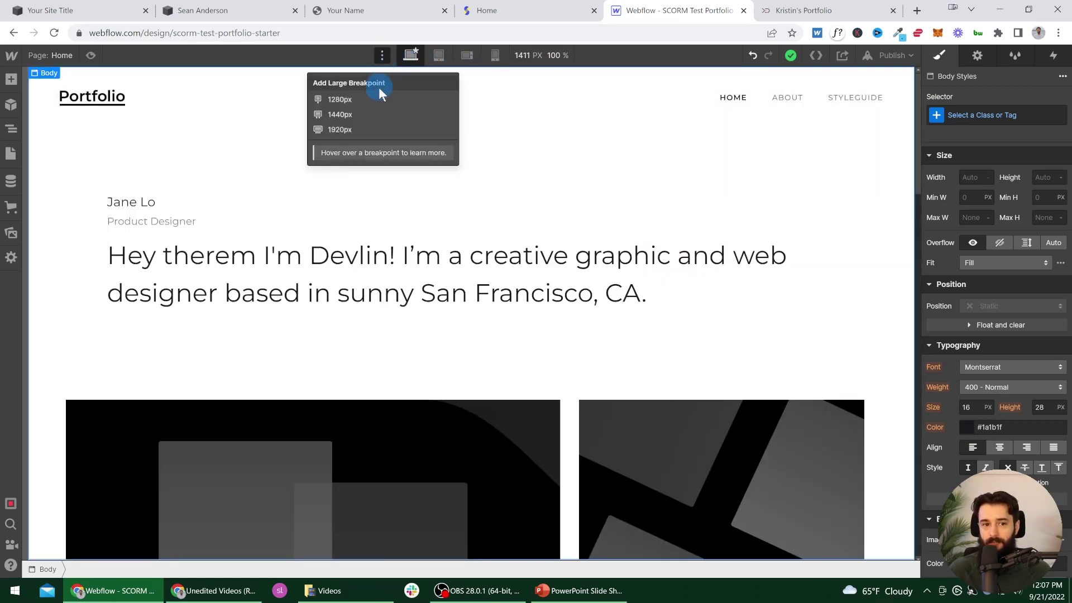
left_click(360, 124)
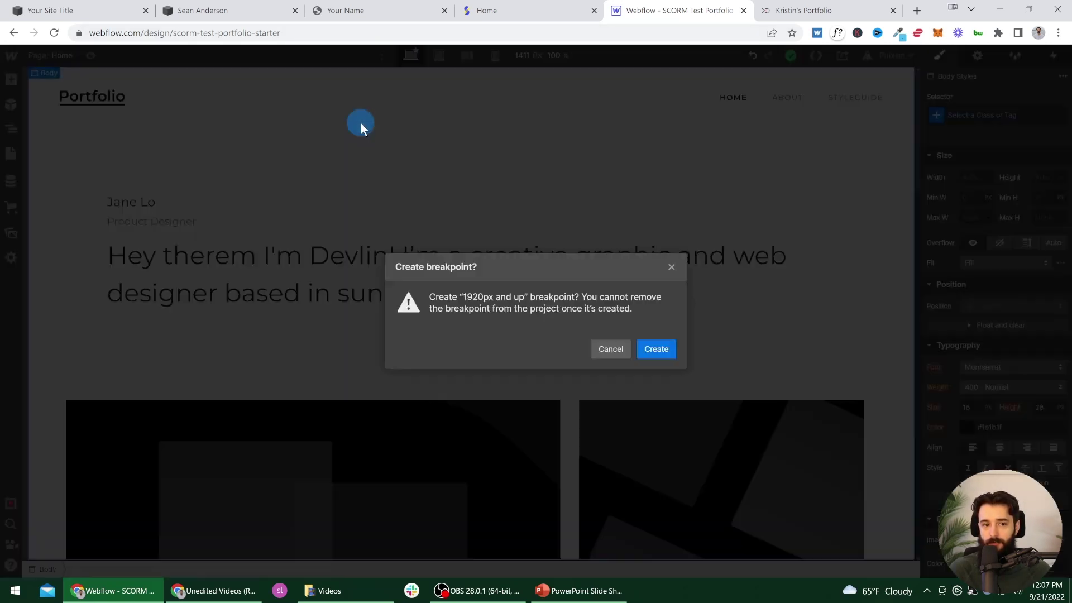
left_click(612, 349)
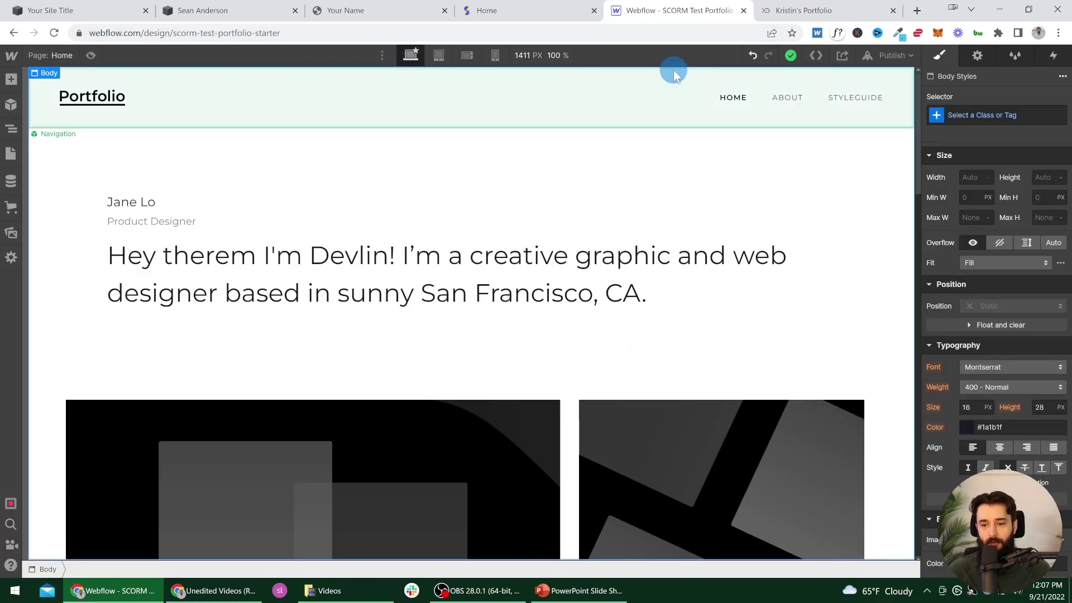
left_click(708, 283)
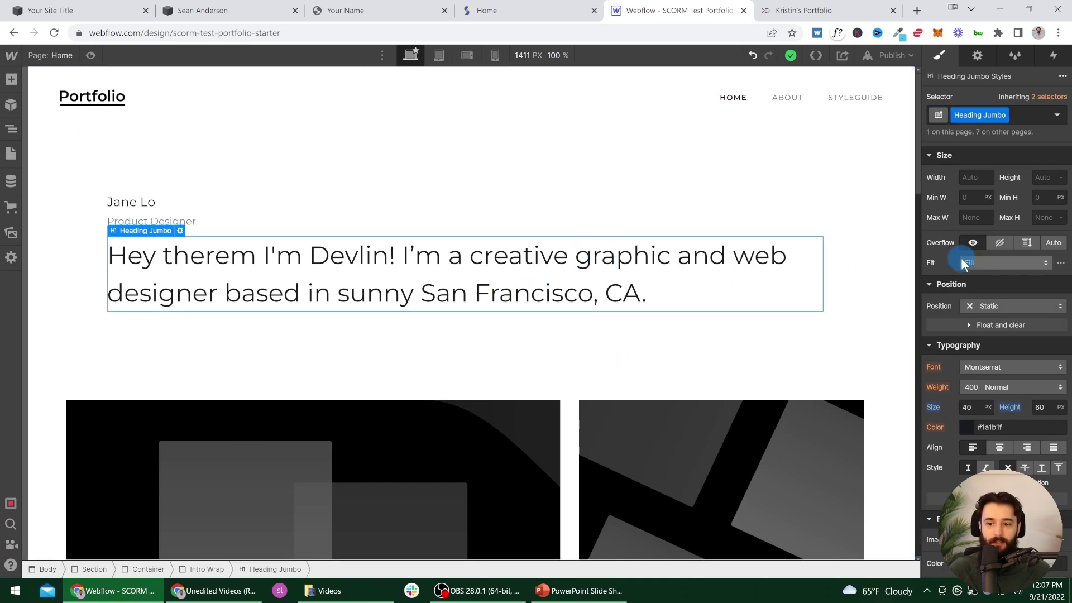
Step: Review the Heading Jumbo's style settings, then bring up the example instructional-design portfolio for comparison
scroll(960, 256, "down", 5)
scroll(976, 351, "up", 6)
scroll(976, 349, "up", 2)
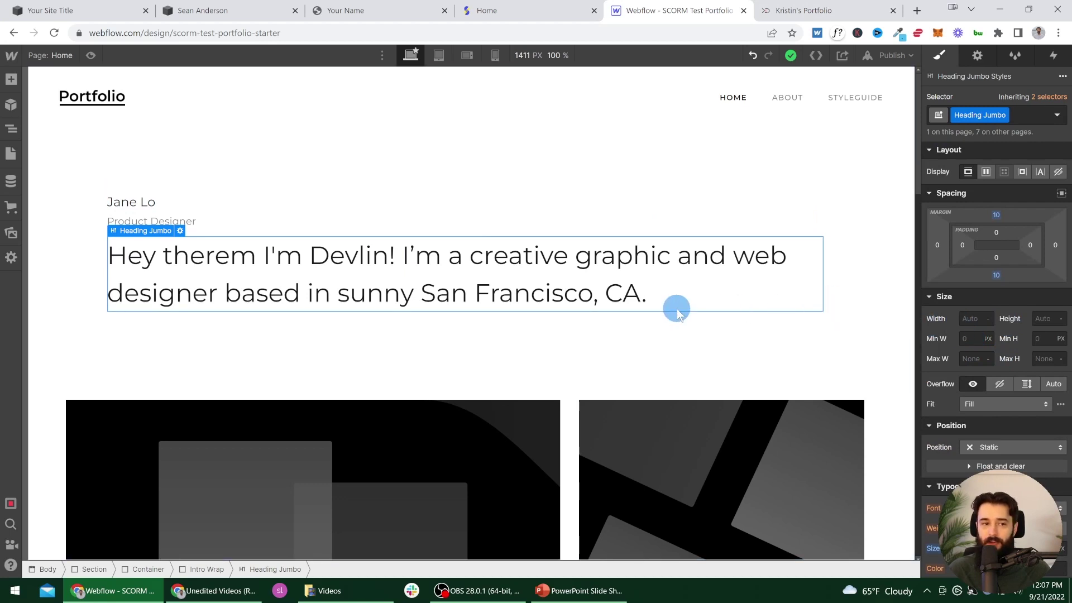
left_click(786, 10)
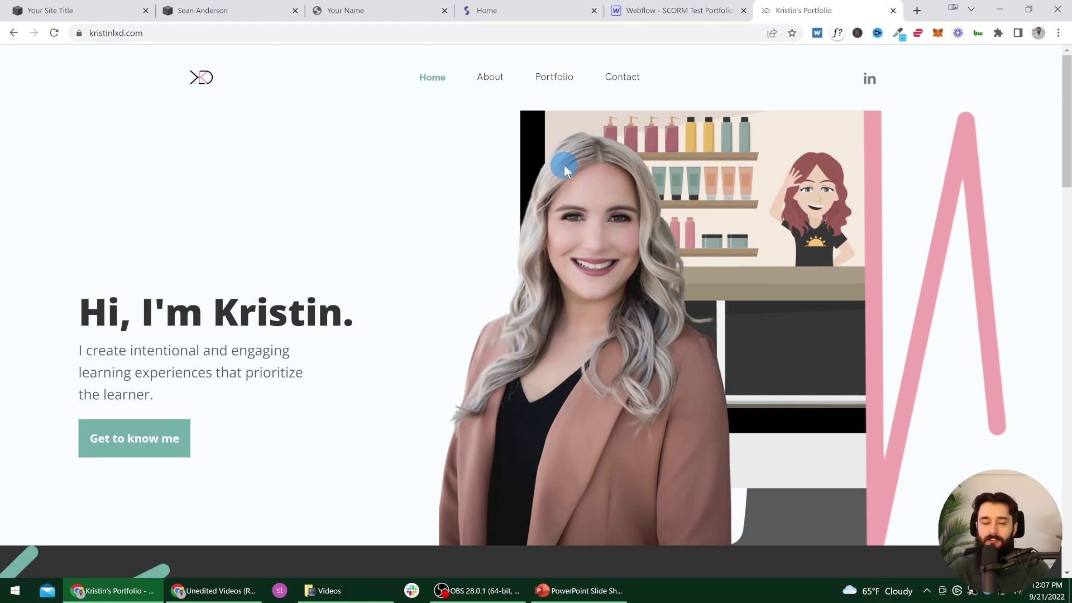
scroll(564, 164, "down", 8)
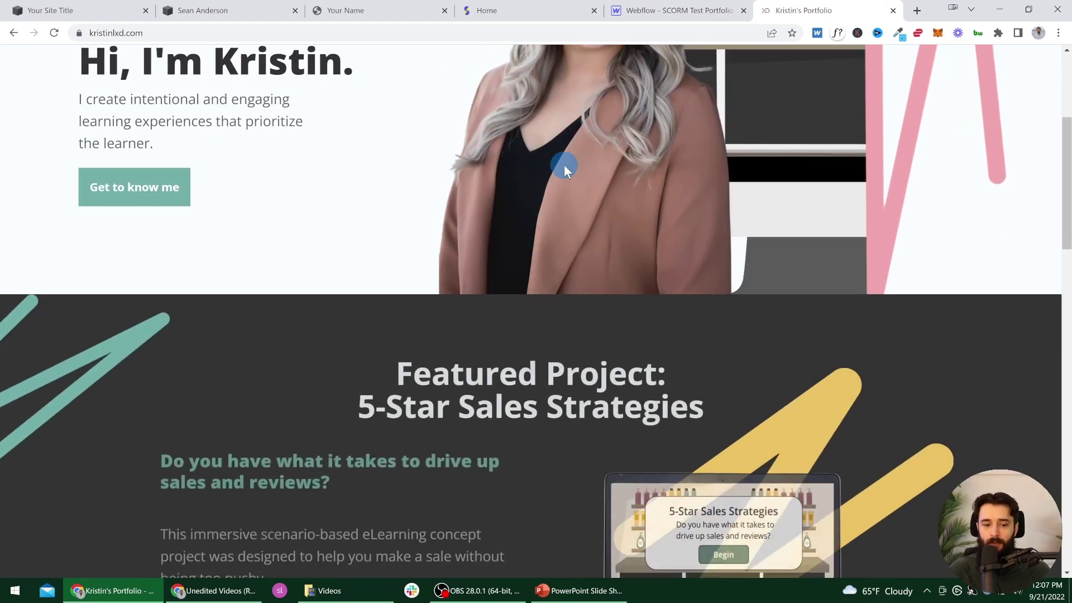
scroll(534, 253, "down", 3)
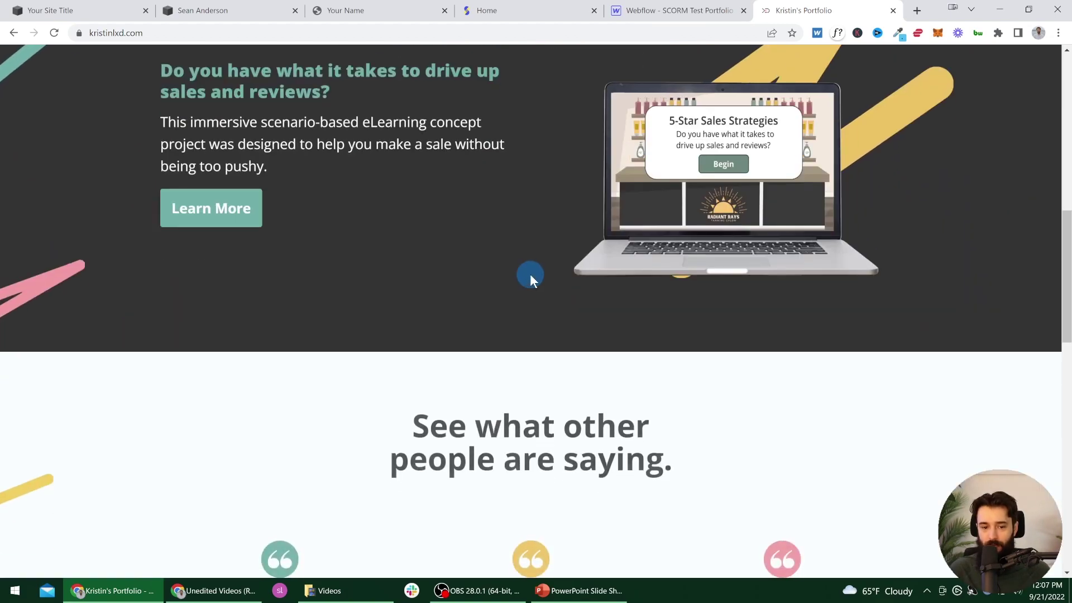
scroll(530, 275, "down", 7)
scroll(530, 273, "down", 10)
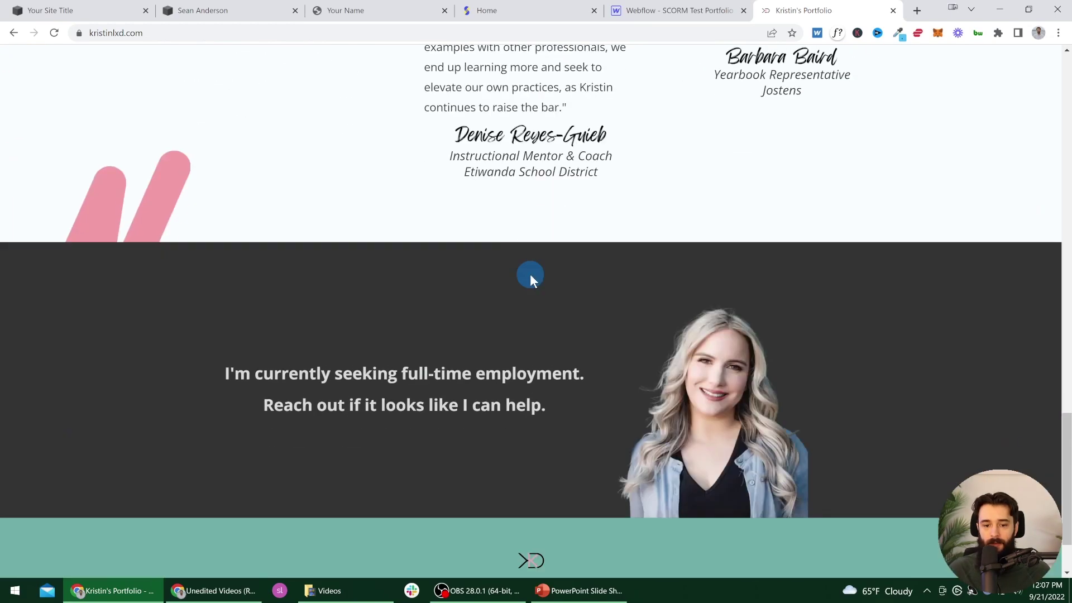
scroll(530, 273, "up", 18)
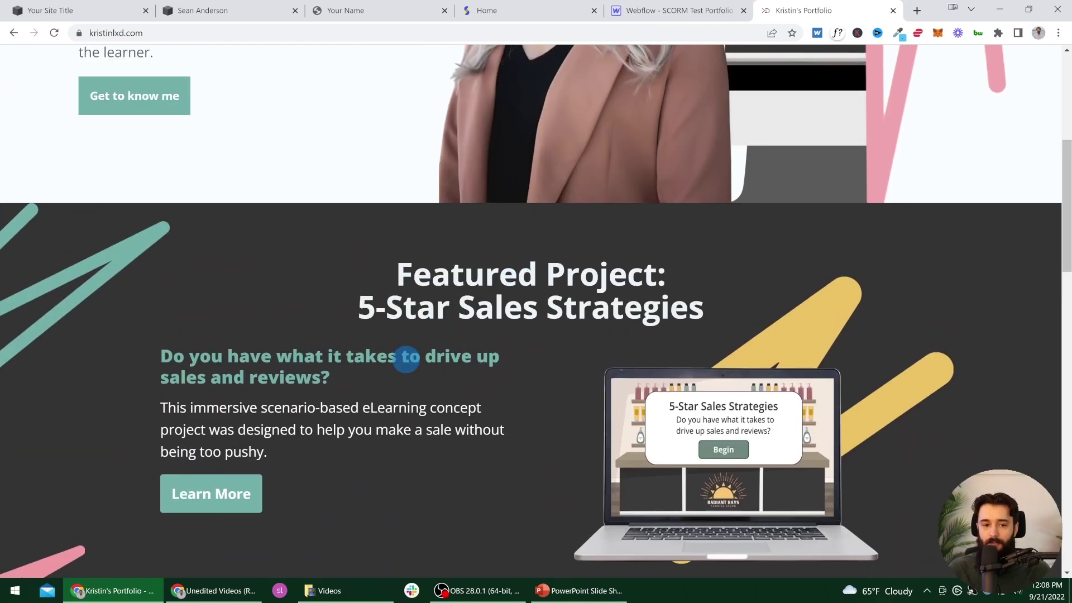
scroll(406, 359, "up", 4)
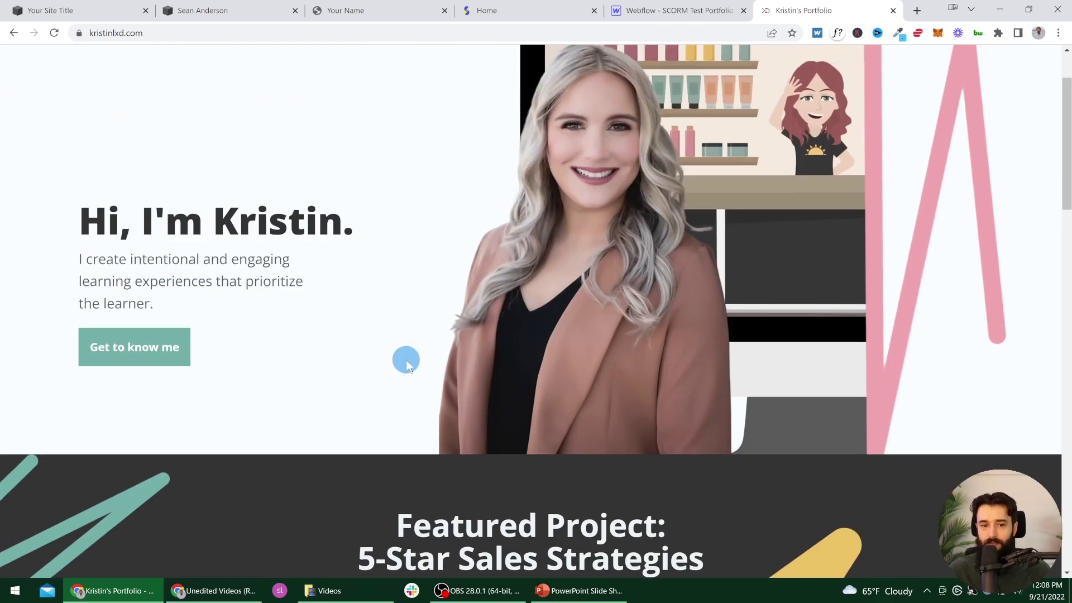
scroll(407, 363, "up", 2)
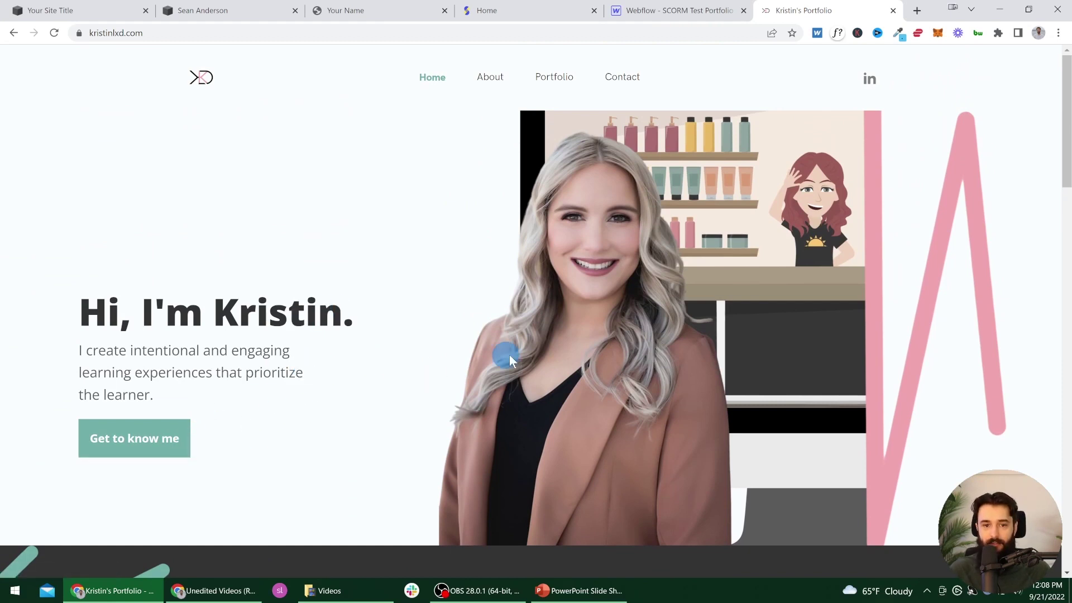
scroll(486, 343, "down", 3)
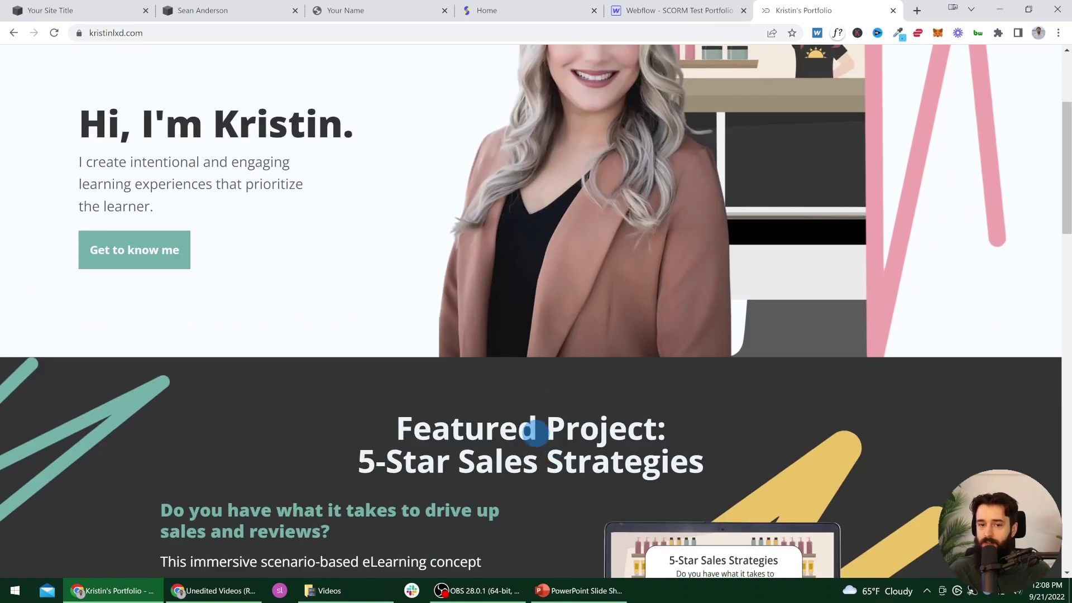
scroll(536, 430, "up", 3)
Step: Return to the Webflow Designer and scroll the Home page to the contact form and back up
left_click(678, 11)
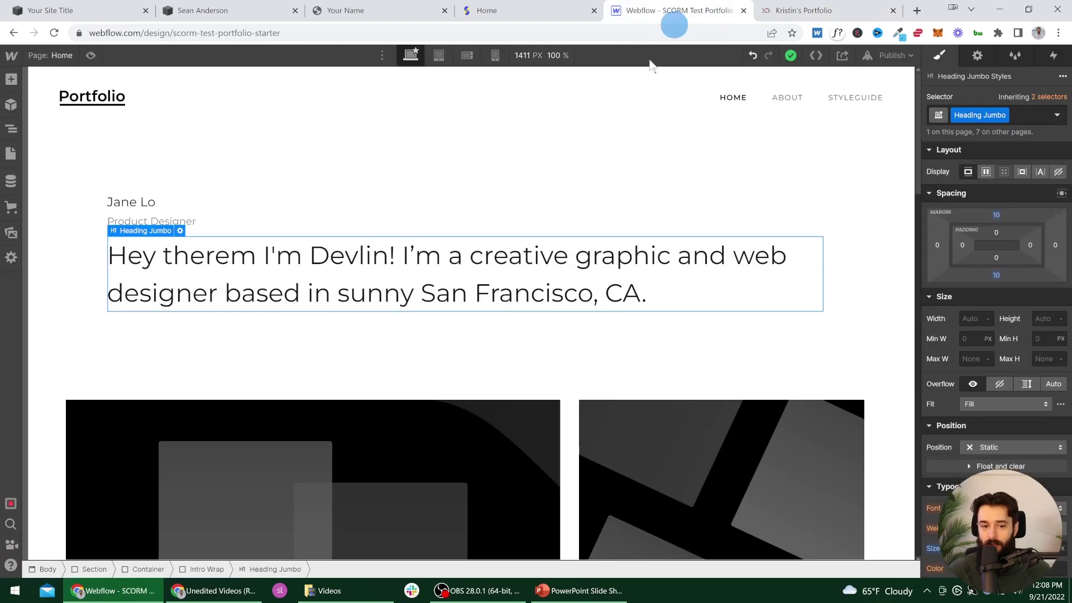
scroll(482, 425, "down", 6)
scroll(526, 341, "down", 12)
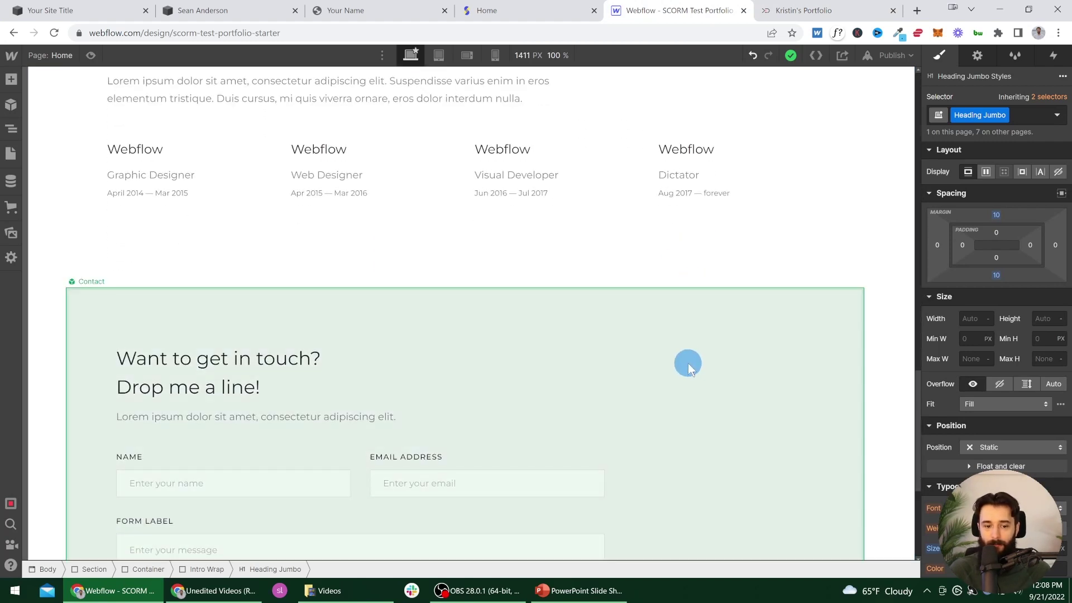
scroll(688, 363, "up", 18)
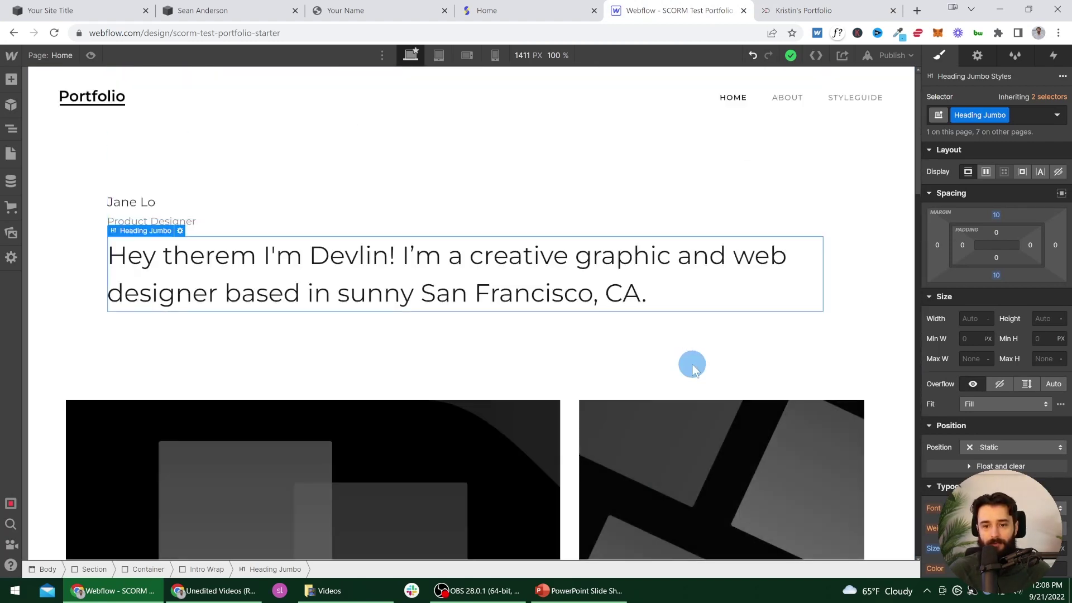